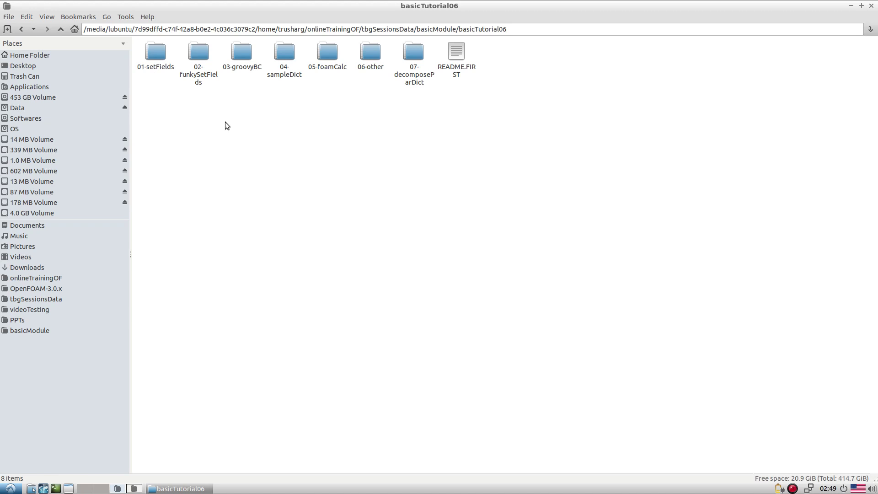
Step: Open the risingBubble case folder inside 01-setFields
left_click(161, 69)
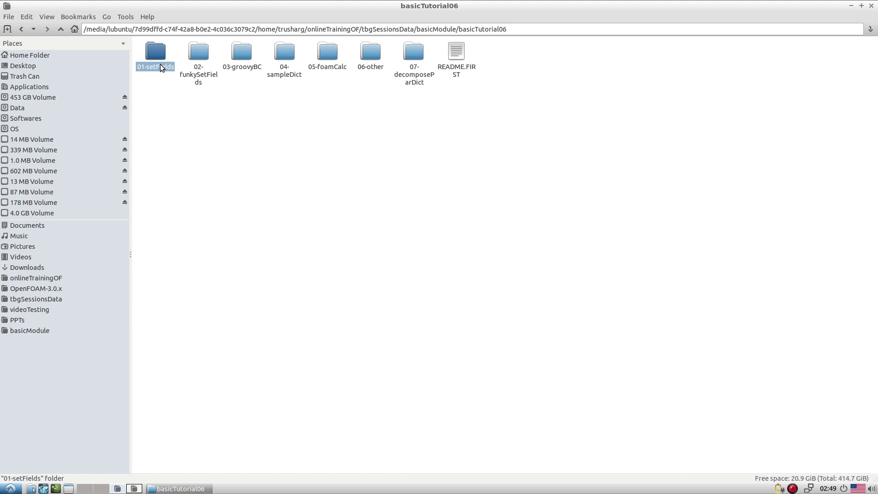
double_click(160, 65)
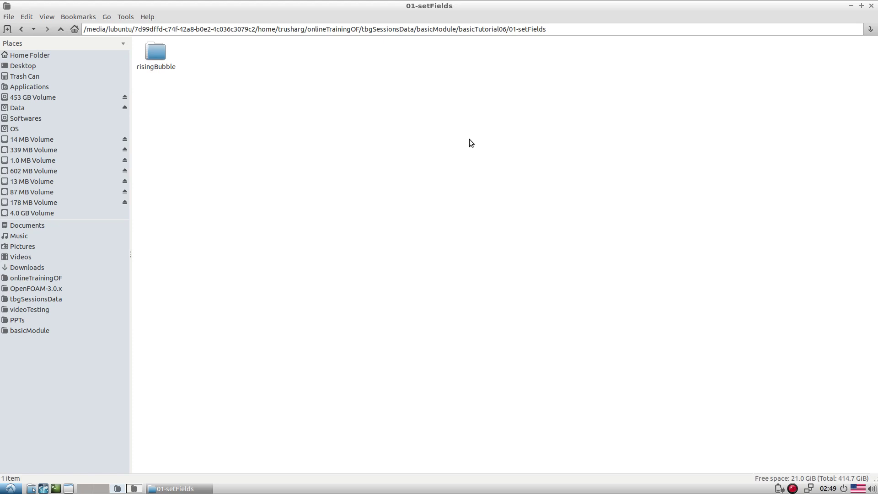
double_click(161, 65)
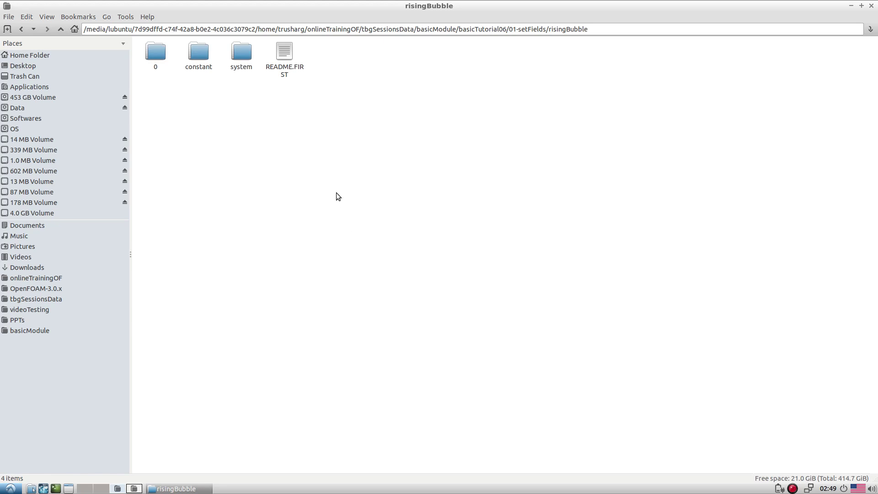
Step: Open the case's README.FIRST in Geany and look through the steps for running the case
right_click(290, 69)
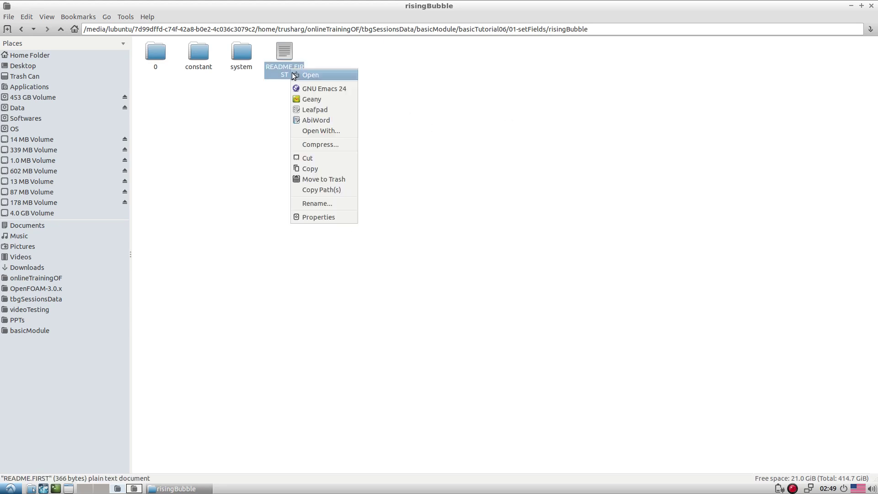
left_click(314, 99)
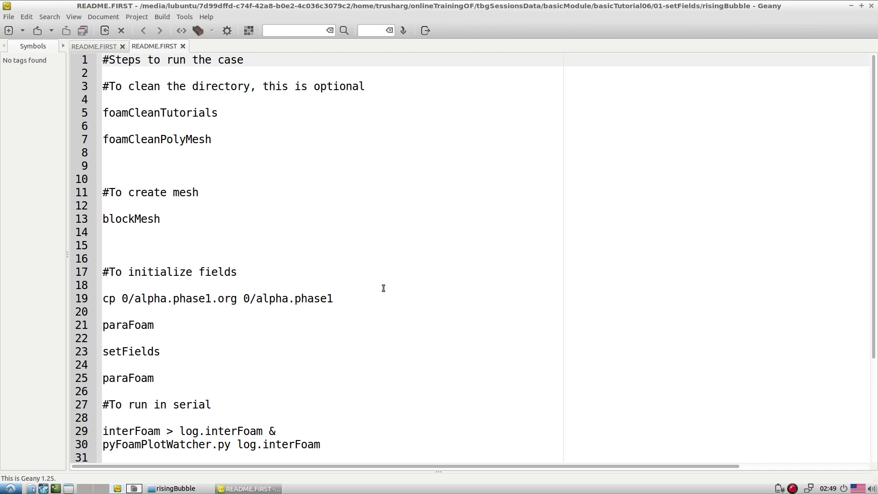
scroll(381, 289, "down", 2)
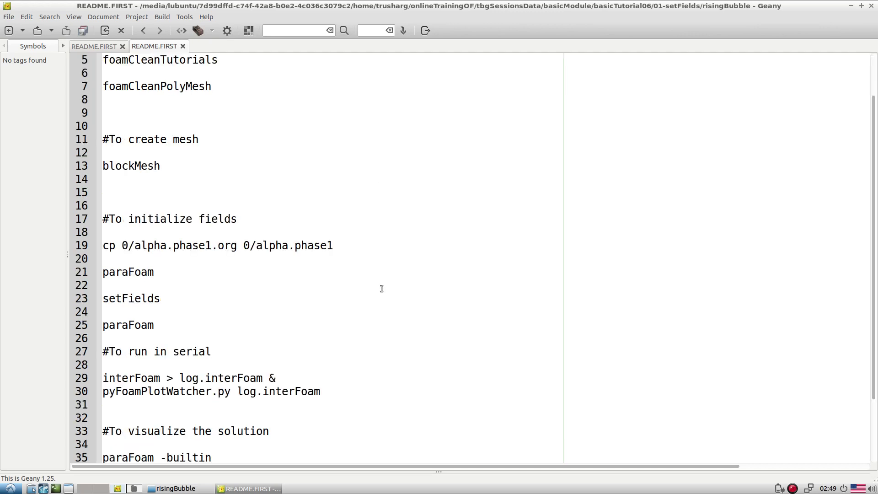
scroll(381, 288, "up", 2)
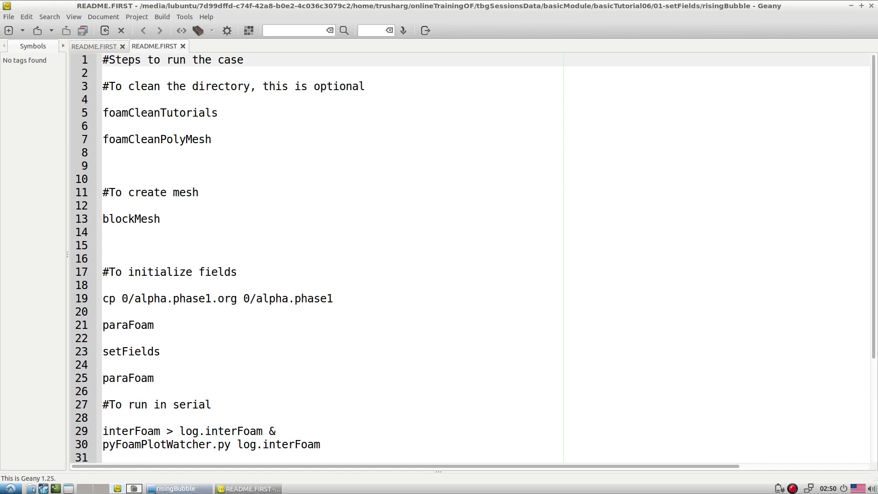
Step: Copy the risingBubble folder path from the file manager and change to that directory in a new terminal
left_click(169, 488)
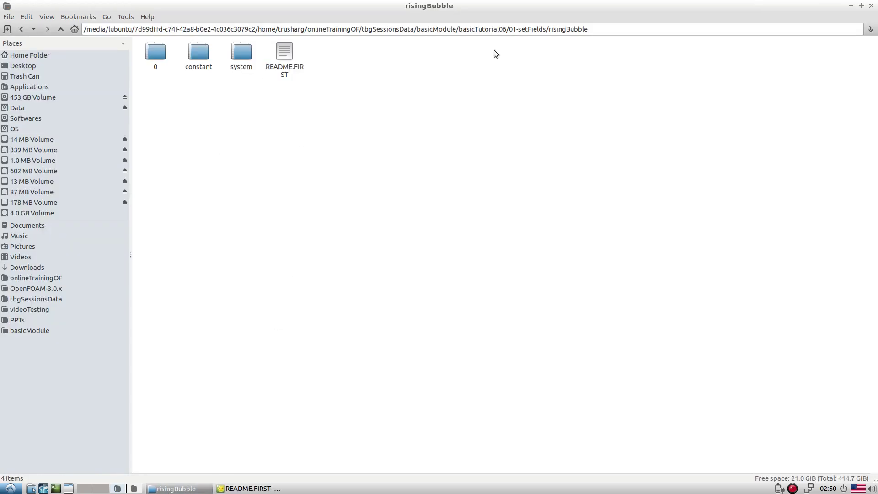
left_click(477, 34)
key("ctrl+c")
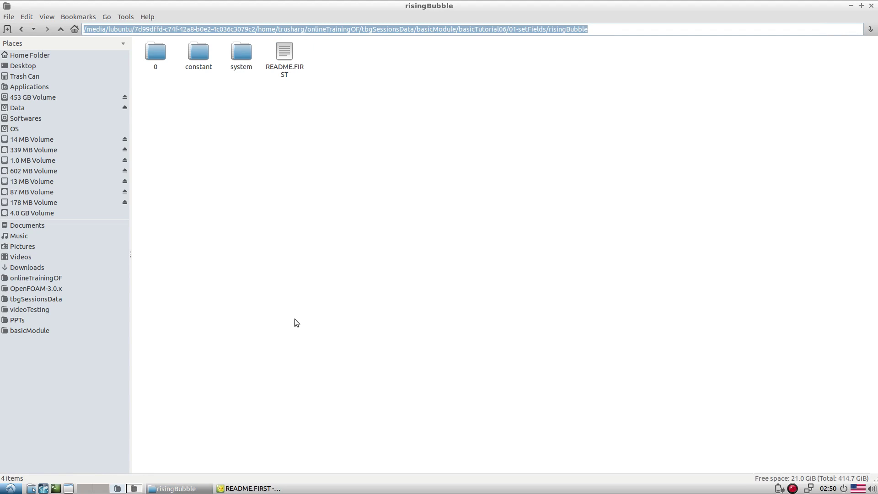
left_click(55, 488)
type("cd")
key("ctrl+shift+v")
key("Return")
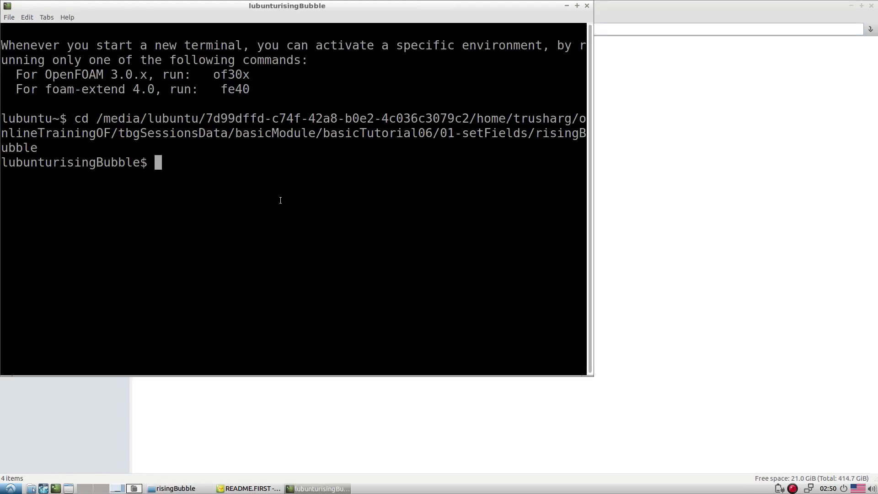
Step: Activate the OpenFOAM 3.0.x environment with of30x and list the case directory's contents
type("og")
key("BackSpace")
type("f30x")
key("Return")
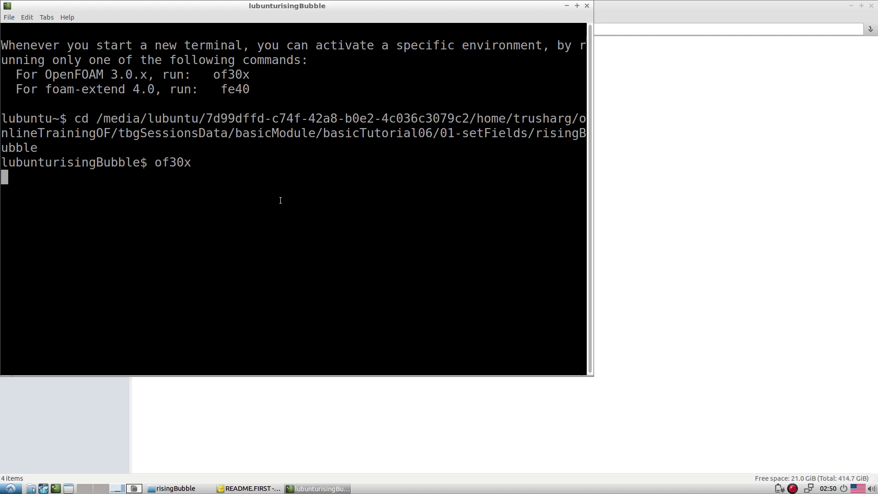
type("ls")
key("Return")
Step: Copy foamCleanTutorials and foamCleanPolyMesh from README.FIRST and run both in the terminal to clean the case
key("alt+Tab")
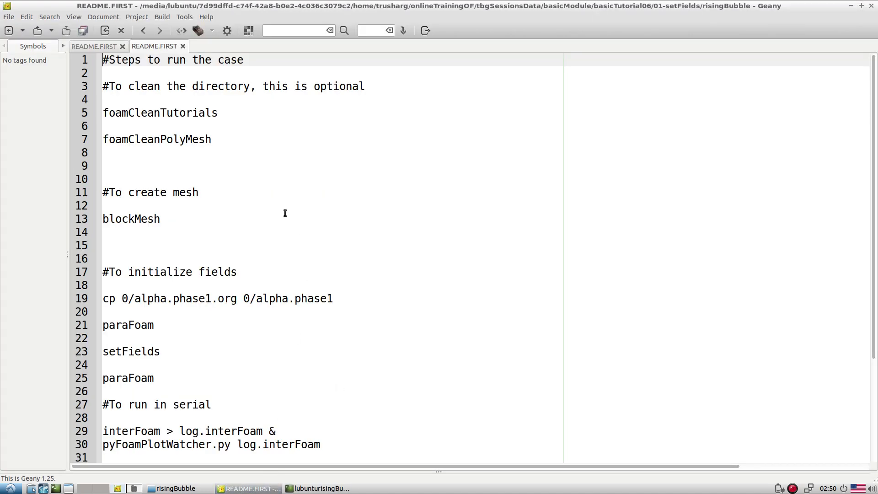
left_click_drag(215, 139, 103, 113)
key("ctrl+c")
left_click(337, 490)
key("shift+Insert")
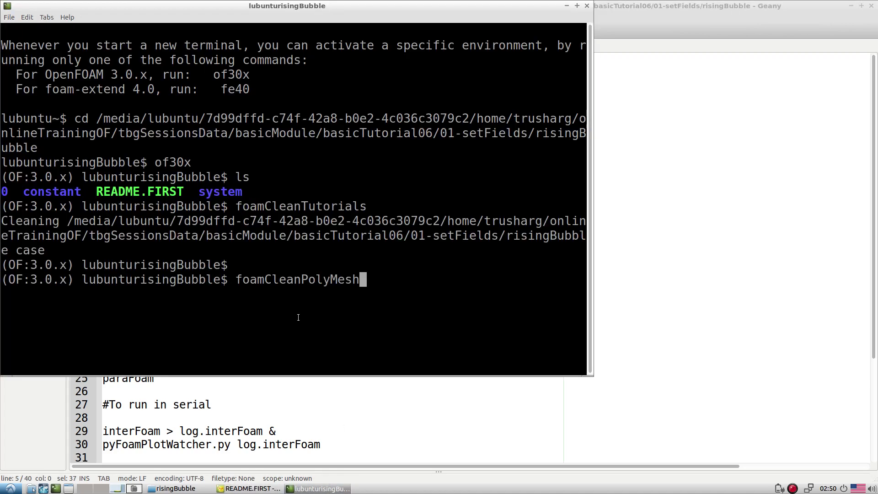
key("Return")
Step: Generate the case mesh by running the README's blockMesh command in the terminal
left_click(358, 410)
double_click(130, 219)
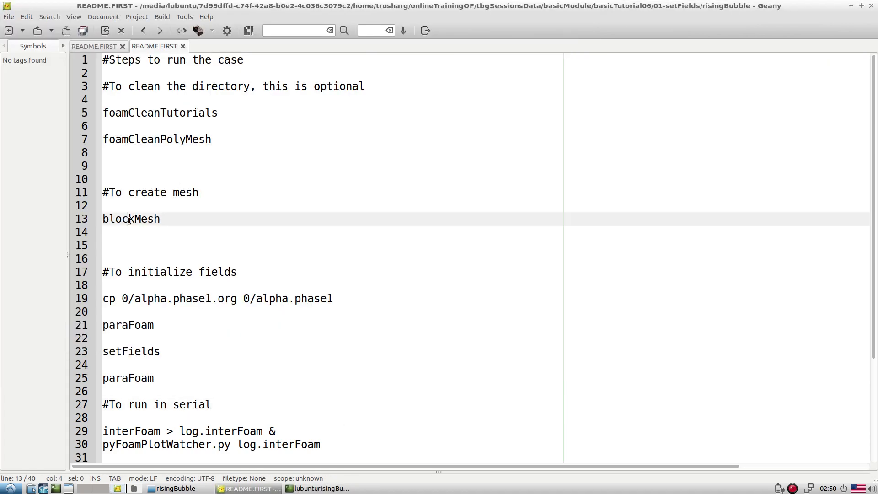
left_click(310, 490)
type("blockMesh")
key("Return")
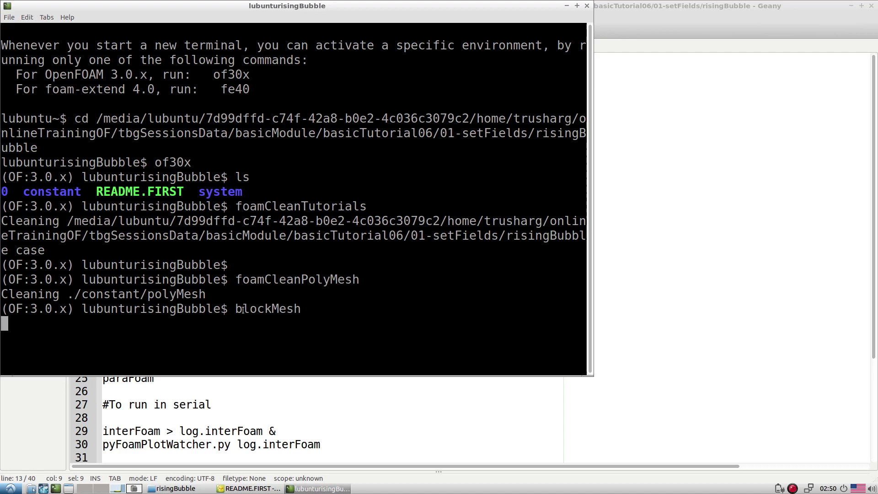
Step: Run checkMesh and review the hexahedra cell count in its output
type("checkMesh")
key("Return")
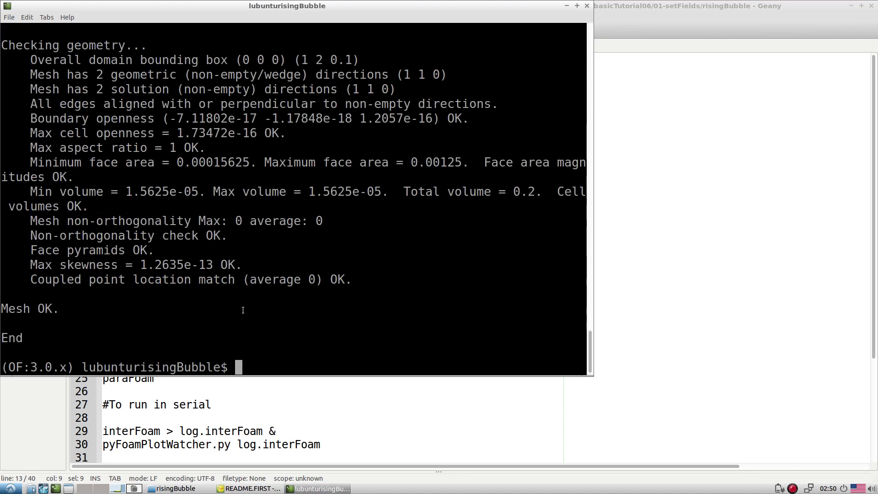
scroll(242, 310, "up", 3)
scroll(243, 310, "up", 8)
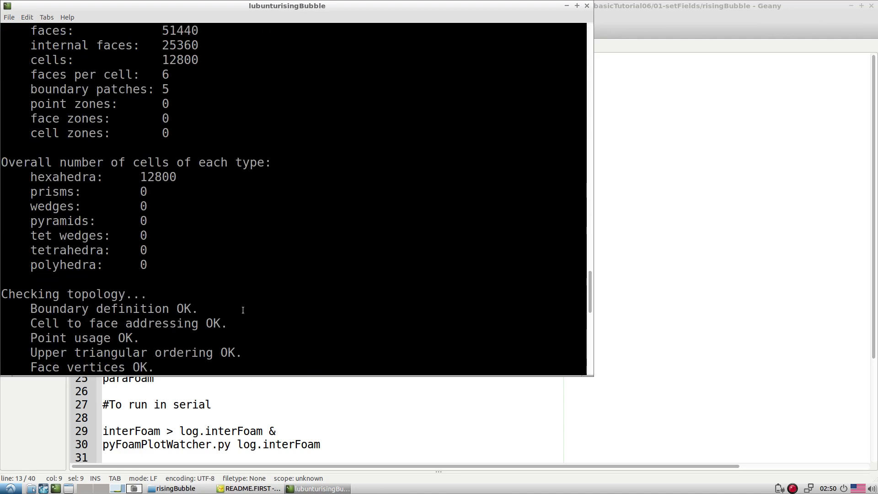
left_click_drag(140, 177, 178, 177)
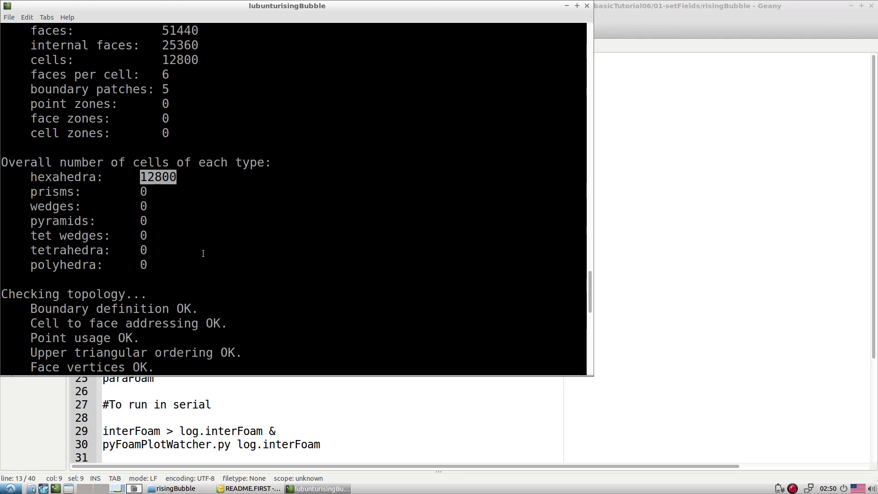
scroll(211, 294, "down", 11)
Step: Launch paraFoam, load the case's internal mesh to view it, and close ParaView
type("pach")
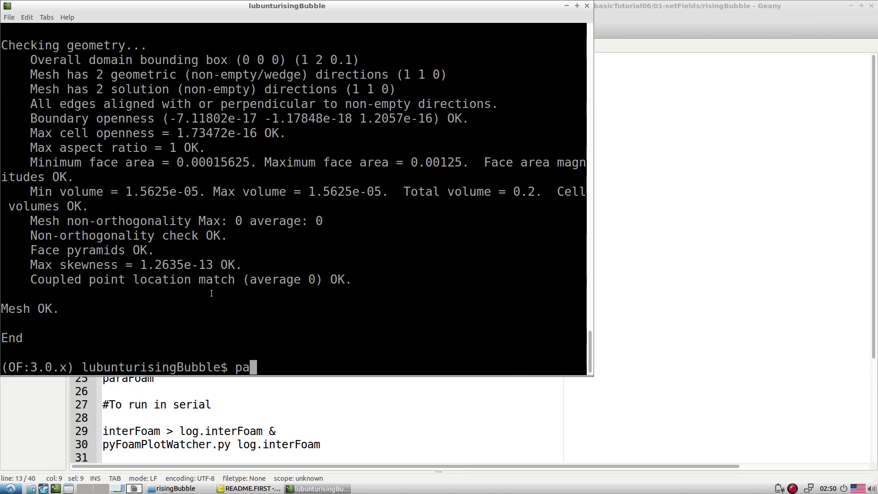
key("BackSpace")
key("BackSpace")
key("BackSpace")
key("BackSpace")
type("paraFoam")
key("Return")
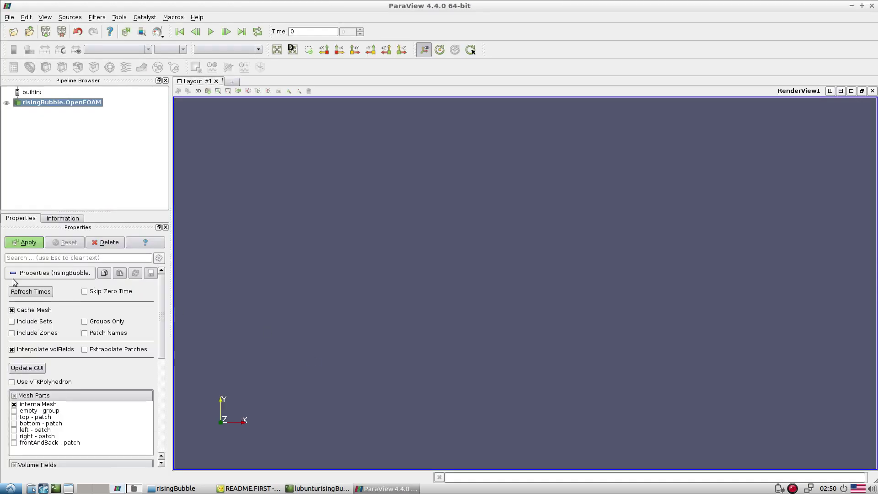
left_click(25, 242)
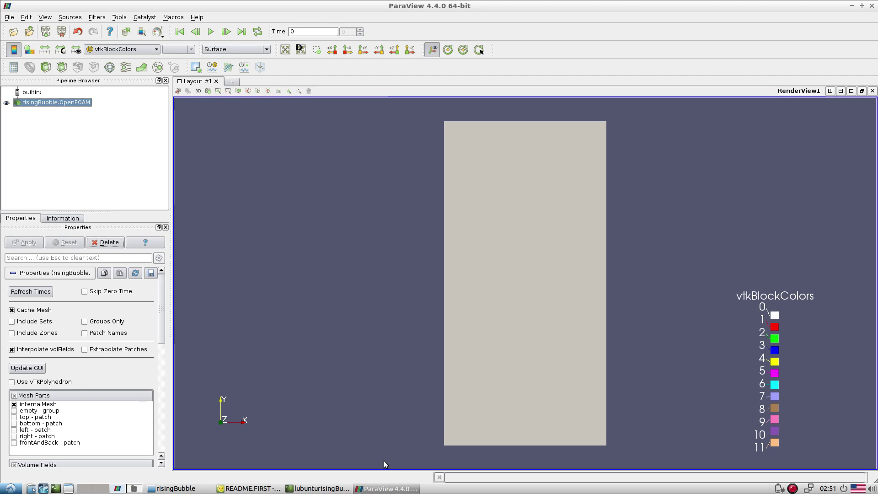
left_click(869, 9)
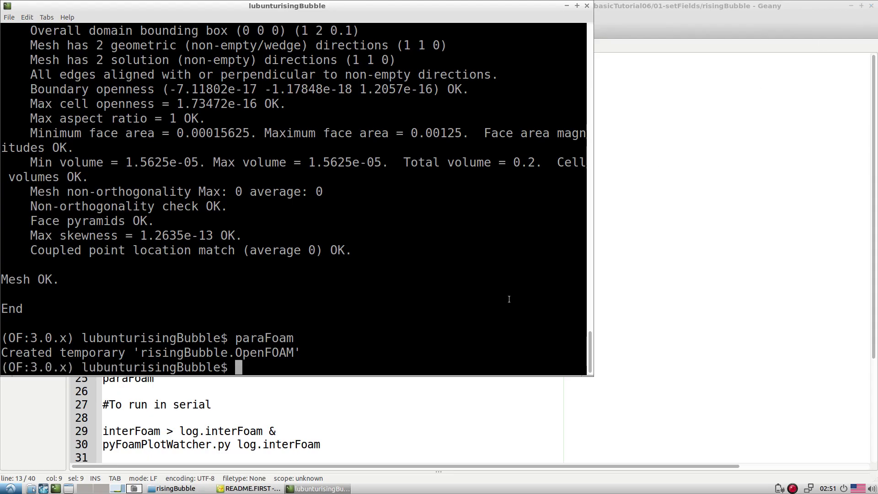
Step: Examine the README's field initialization command that copies 0/alpha.phase1.org to 0/alpha.phase1
left_click(263, 414)
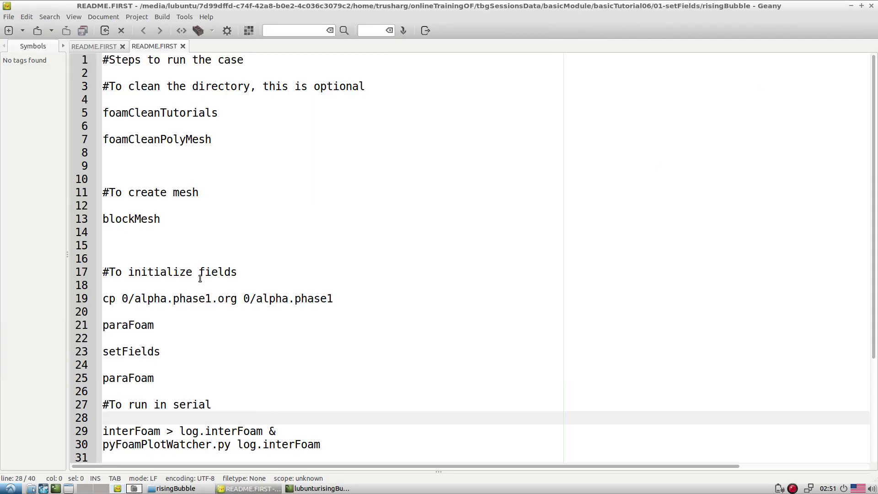
scroll(198, 271, "down", 2)
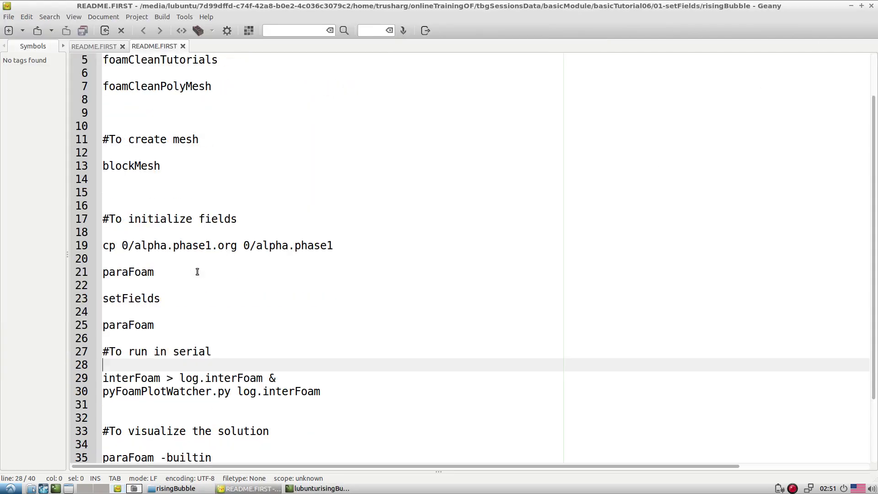
triple_click(136, 248)
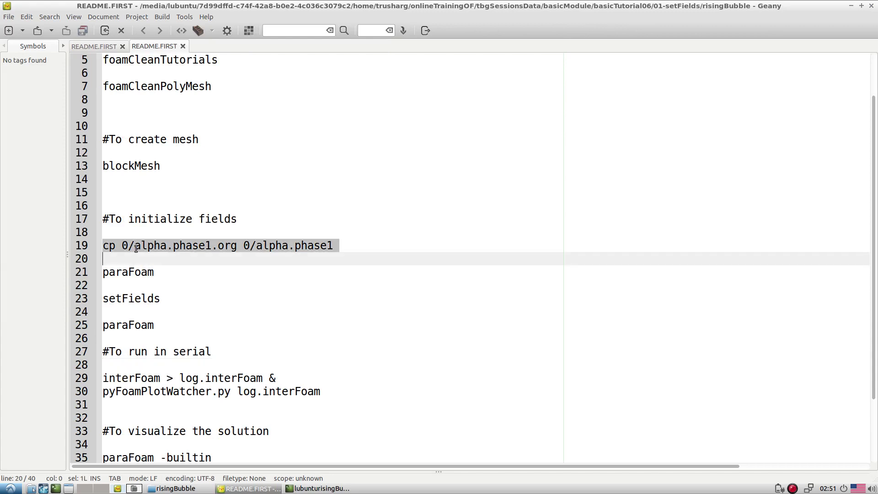
left_click(172, 266)
left_click_drag(236, 246, 172, 247)
left_click(211, 267)
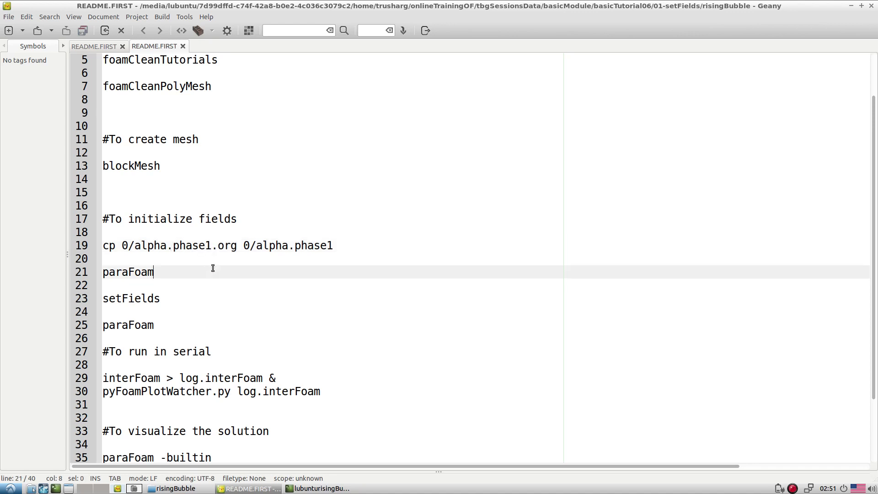
left_click(217, 246)
left_click_drag(220, 246, 232, 246)
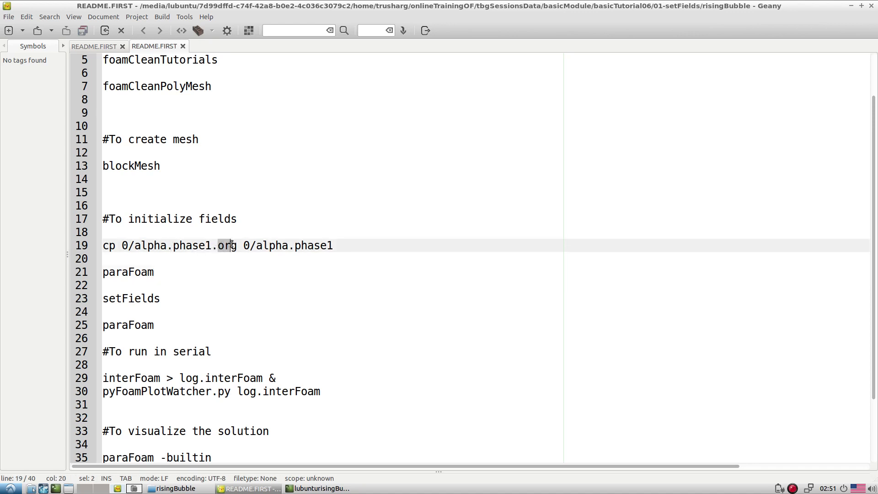
left_click(225, 260)
left_click(270, 245)
double_click(149, 247)
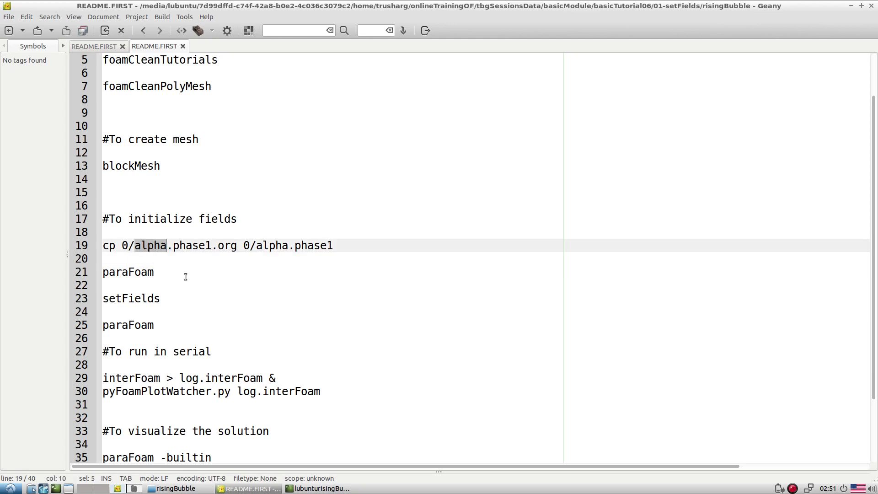
left_click(181, 273)
left_click_drag(134, 245, 235, 247)
left_click(274, 272)
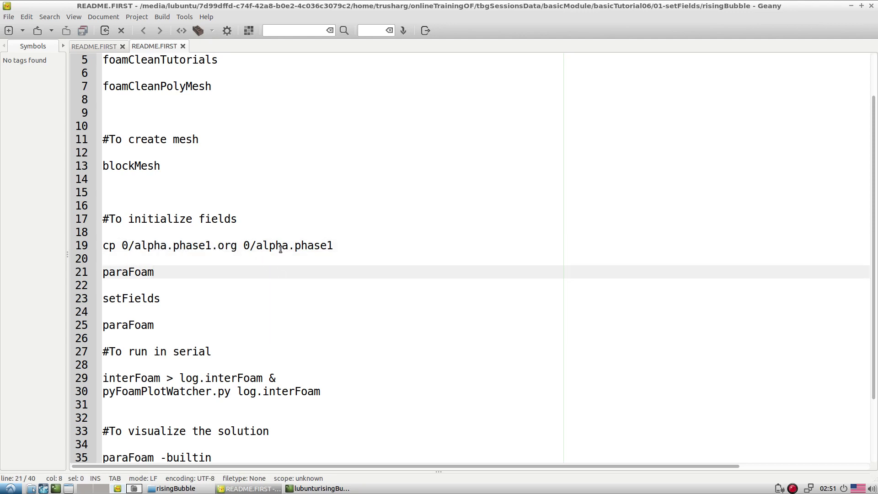
left_click(309, 248)
left_click_drag(237, 247, 161, 247)
Step: Copy the README's "cp 0/alpha.phase1.org 0/alpha.phase1" line, run it in the terminal, and list the directory
triple_click(161, 247)
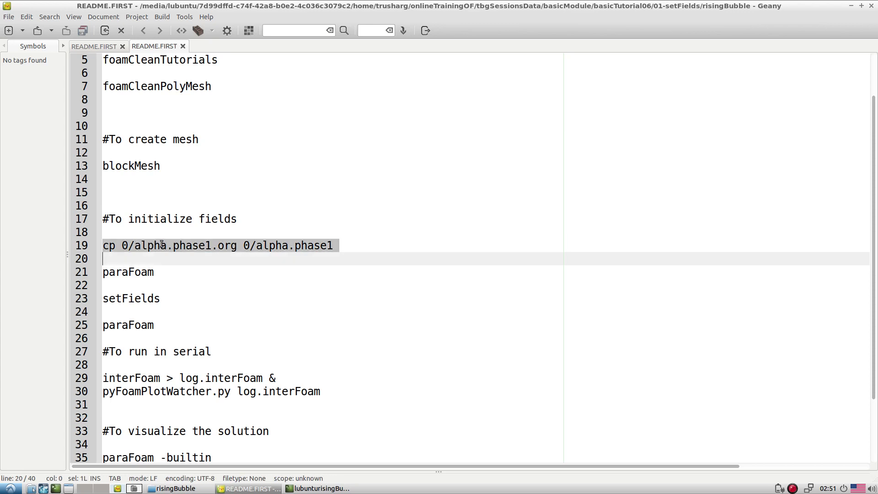
left_click(320, 489)
middle_click(416, 318)
key("Return")
type("ls")
key("Return")
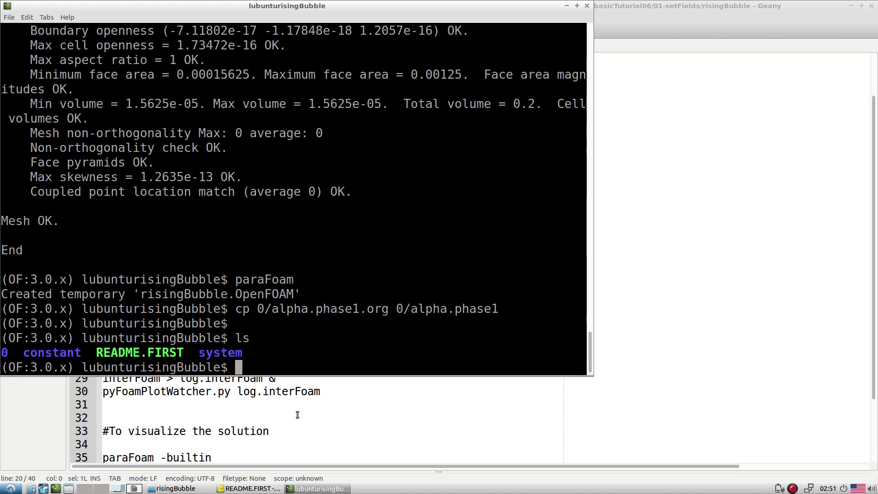
Step: Copy the paraFoam command from the README's field initialization section and run it in the terminal
left_click(316, 418)
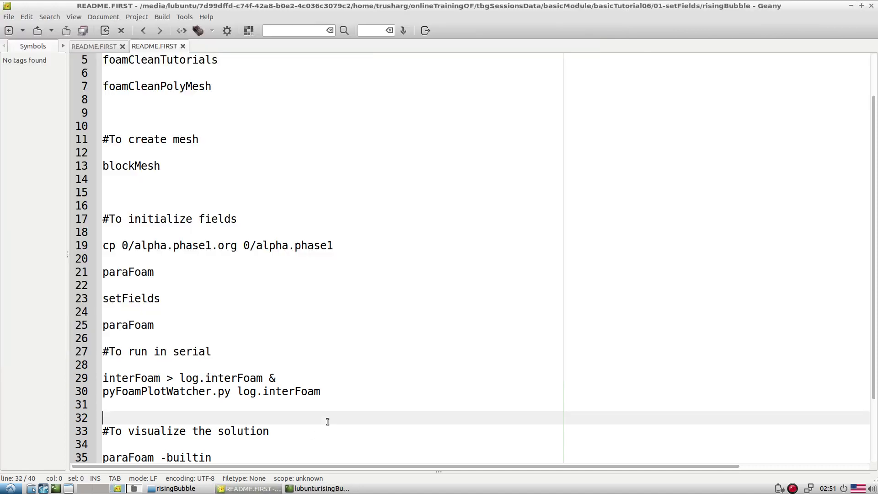
double_click(133, 274)
left_click(322, 488)
middle_click(370, 347)
key("Return")
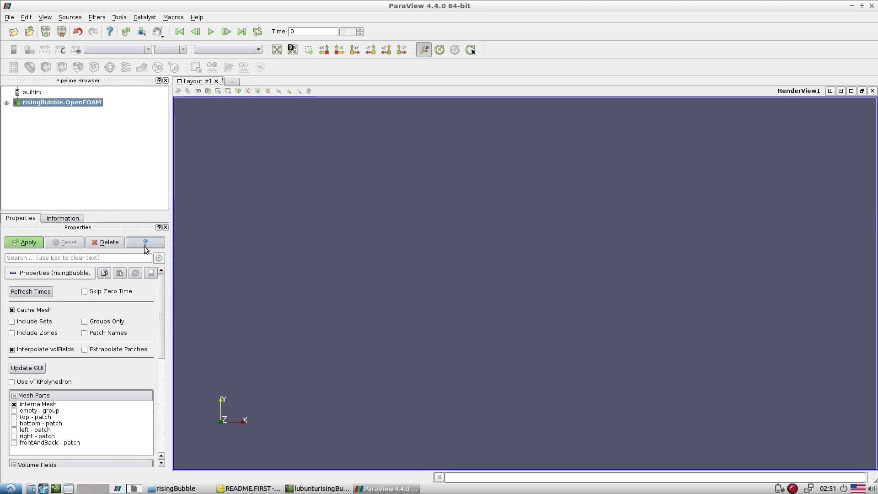
Step: Load the risingBubble case with all volume fields enabled and colour the mesh by alpha.phase1
left_click(24, 242)
left_click_drag(158, 287, 157, 329)
left_click(14, 347)
left_click(24, 242)
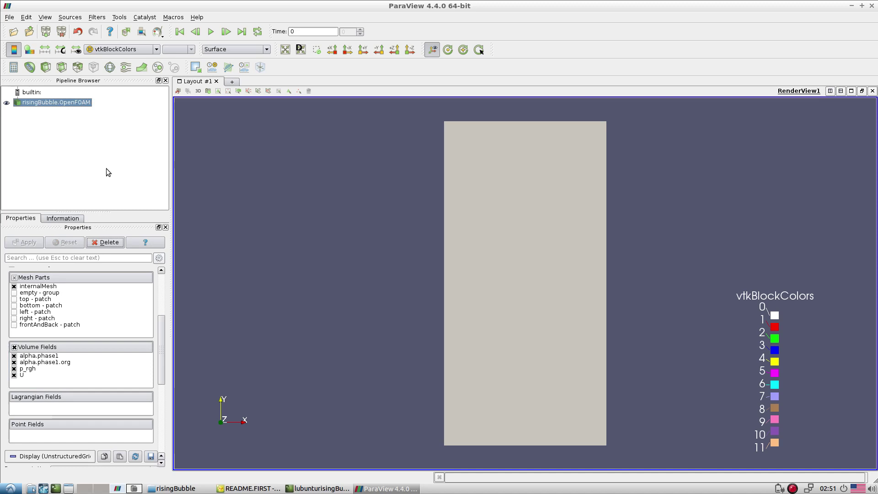
left_click(121, 49)
left_click(110, 83)
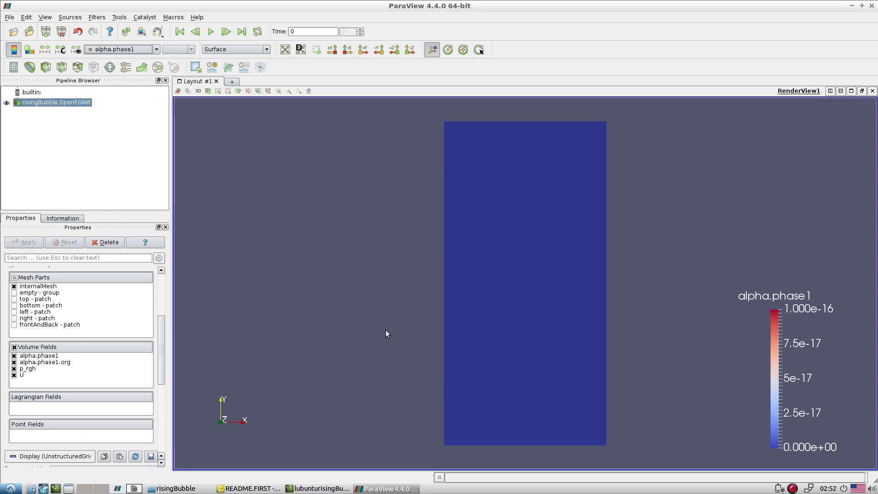
Step: Open alpha.phase1 from the risingBubble case's 0 folder in Geany and examine its internalField entry
left_click(192, 490)
double_click(156, 54)
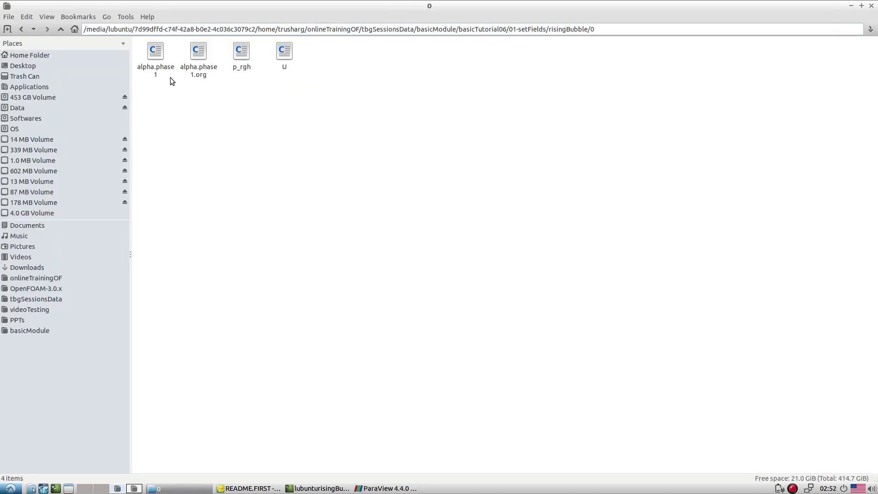
left_click(163, 69)
right_click(163, 68)
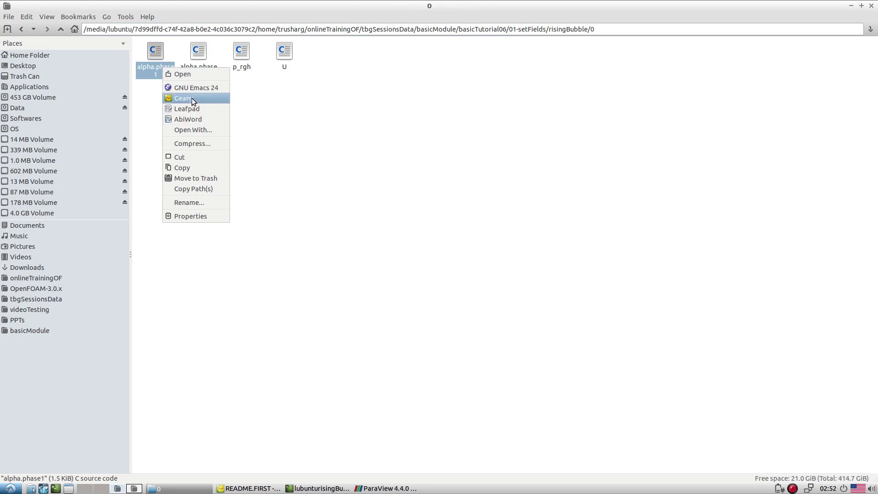
left_click(191, 98)
scroll(297, 261, "down", 5)
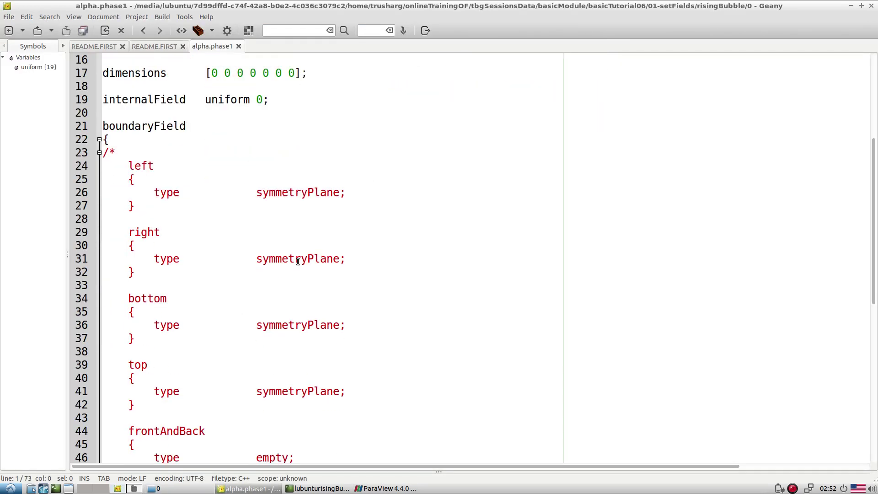
scroll(298, 261, "up", 2)
left_click_drag(274, 155, 102, 125)
left_click(321, 190)
Step: Examine the active boundary conditions in alpha.phase1 for the top, bottom, left, right and frontAndBack patches
scroll(323, 192, "down", 10)
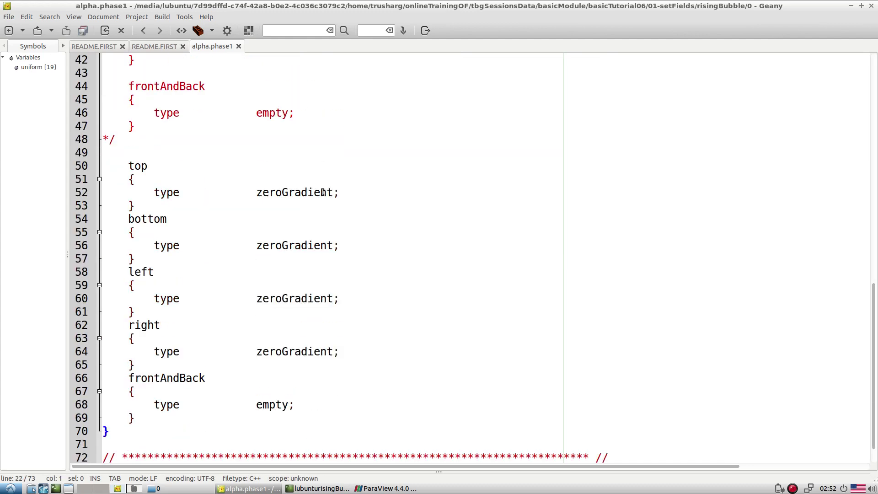
scroll(323, 192, "down", 1)
left_click(132, 140)
left_click(147, 192)
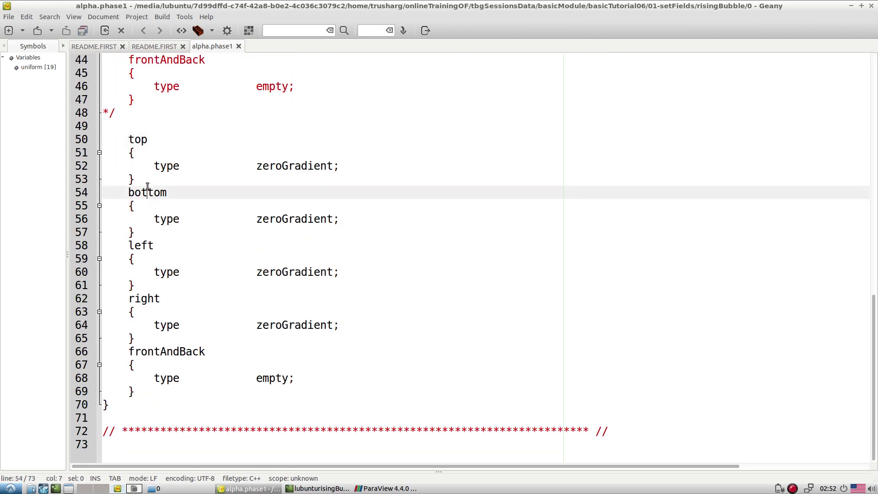
left_click(145, 234)
left_click(142, 301)
left_click_drag(150, 403, 63, 142)
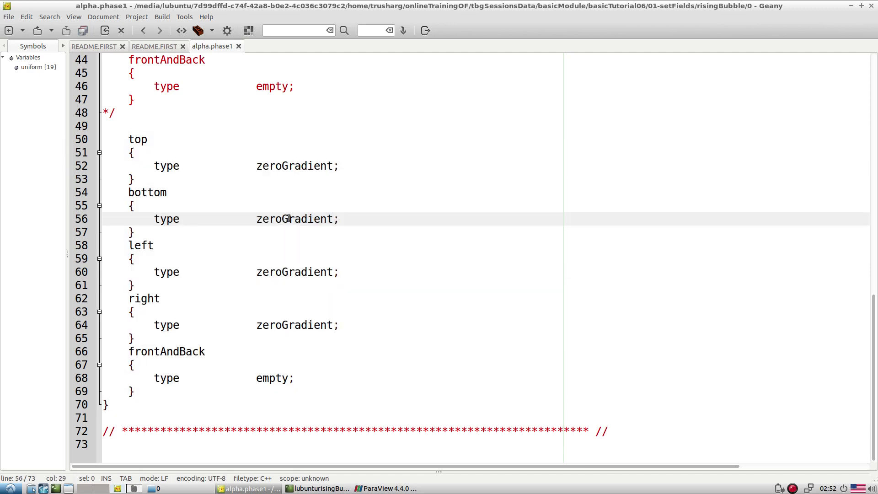
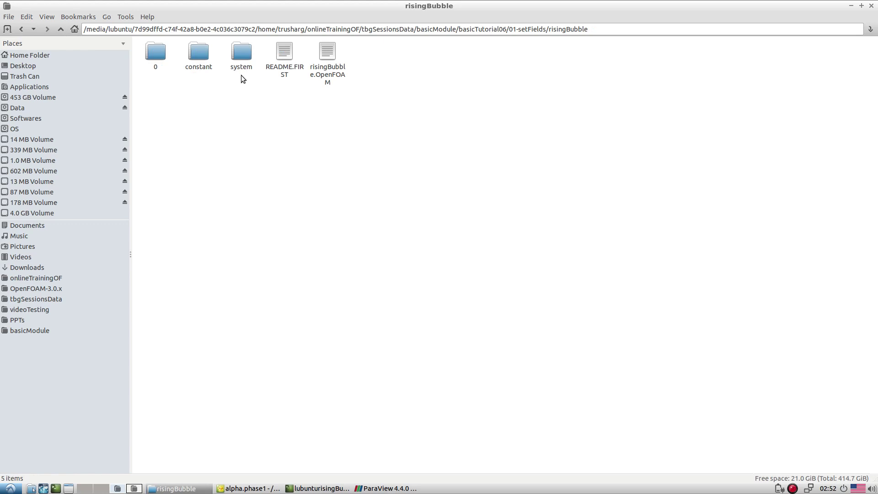
Step: Open setFieldsDict from the case's system folder in Geany and check the object name in its header
double_click(242, 69)
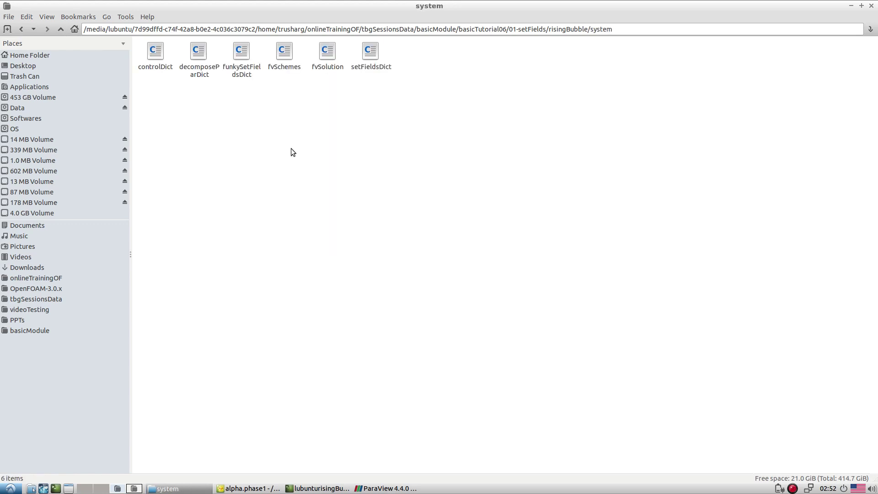
right_click(367, 64)
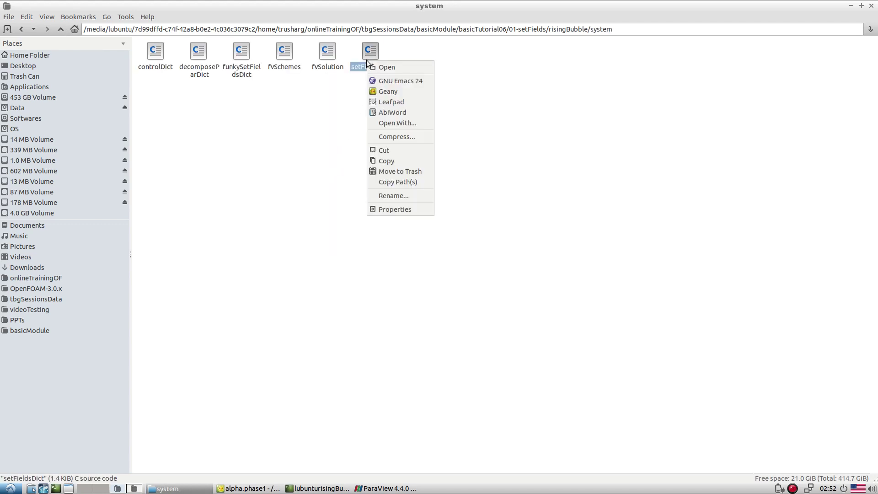
left_click(379, 92)
scroll(334, 227, "down", 3)
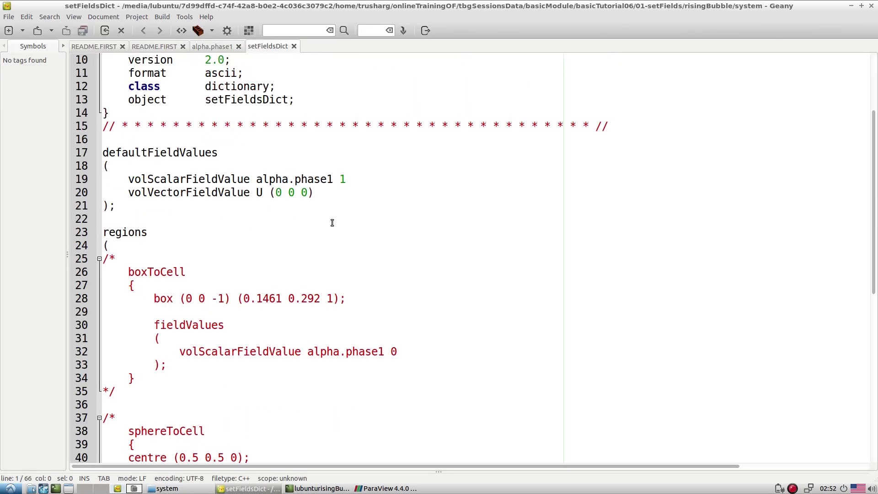
scroll(309, 251, "up", 3)
left_click(224, 220)
double_click(225, 219)
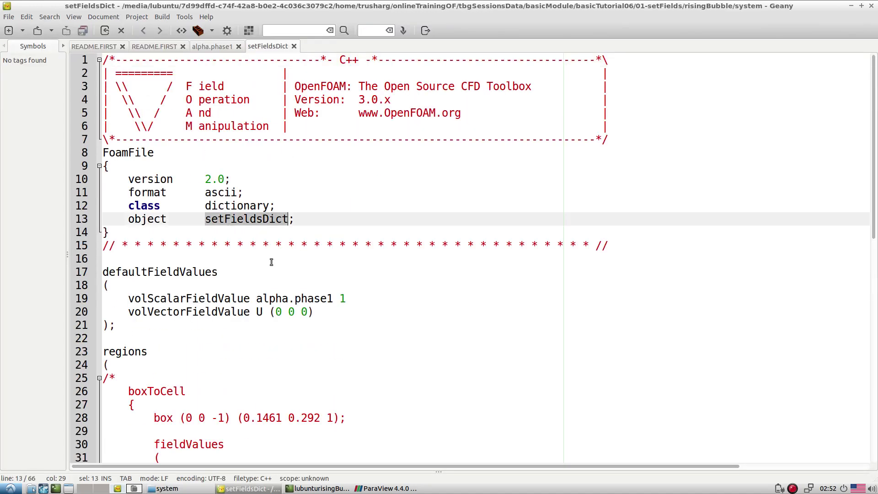
left_click(306, 286)
double_click(262, 219)
Step: Examine the defaultFieldValues entries for the scalar field alpha.phase1 and the vector field U in setFieldsDict
left_click_drag(127, 298, 251, 299)
left_click(251, 314)
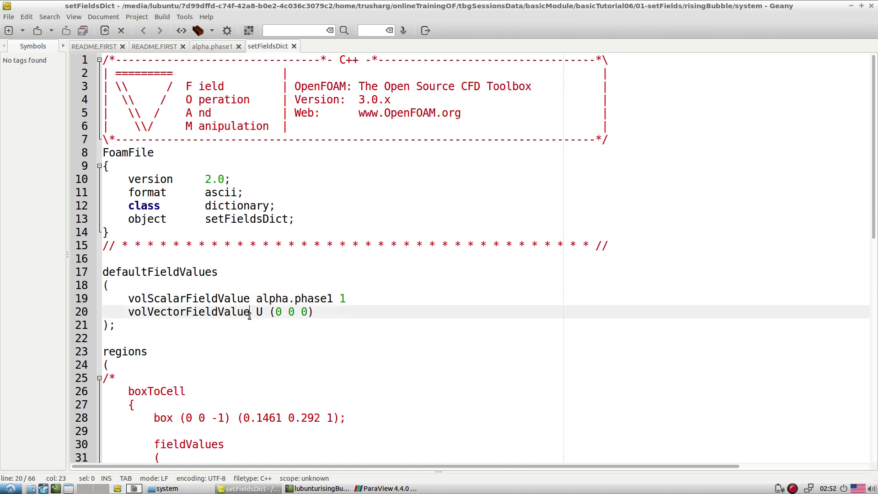
double_click(212, 299)
key("Down")
key("Down")
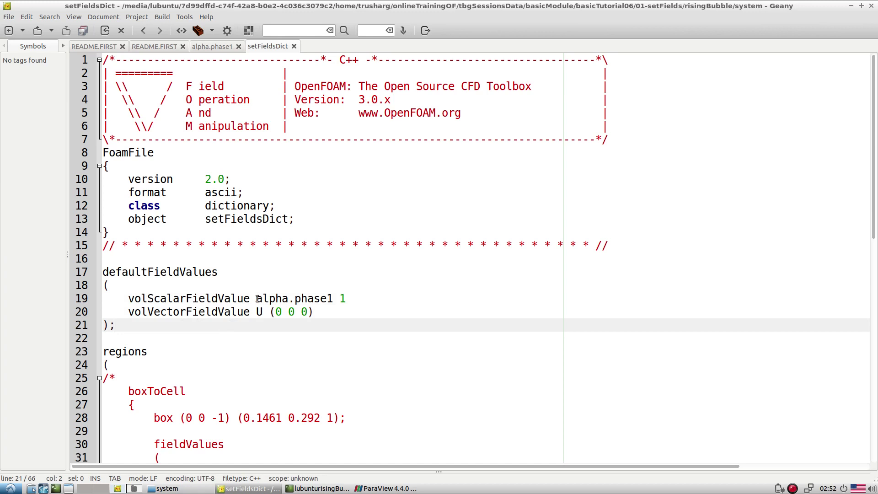
left_click_drag(256, 298, 337, 296)
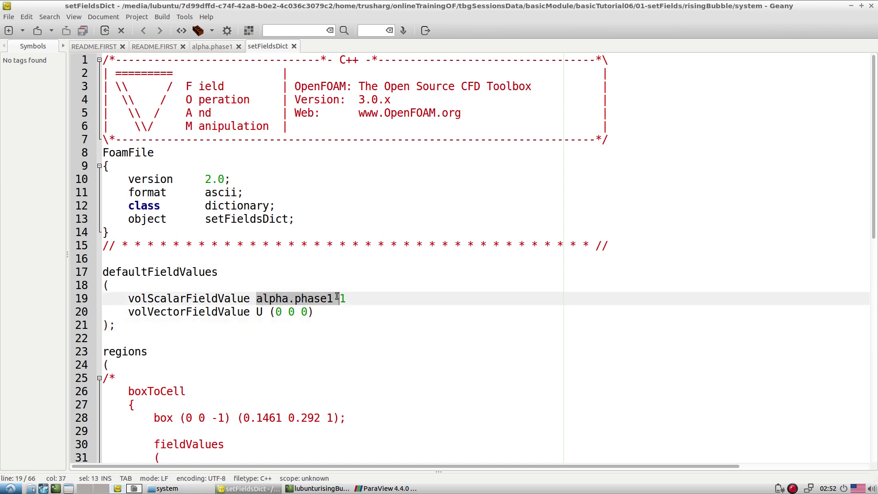
left_click(329, 326)
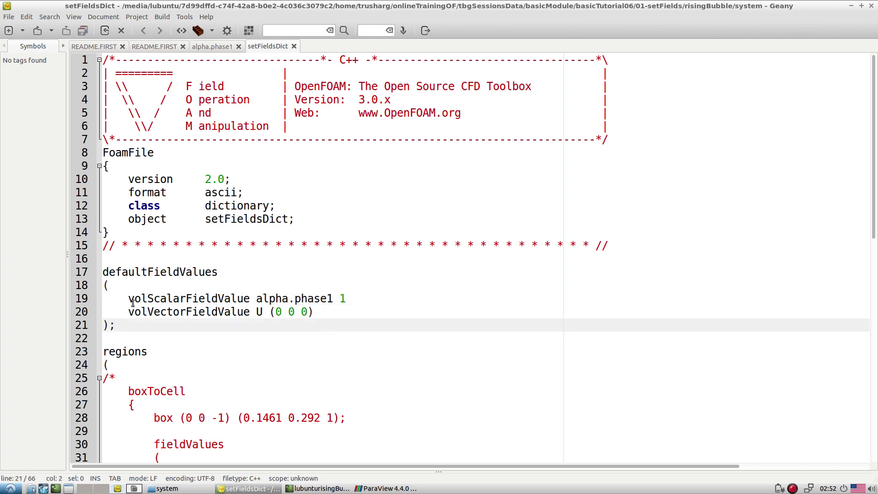
left_click_drag(130, 300, 237, 298)
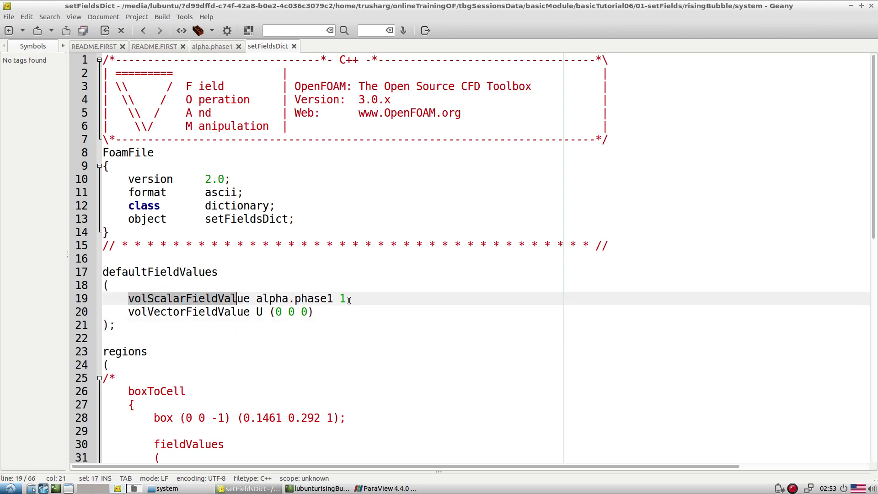
left_click(349, 300)
left_click_drag(129, 313, 309, 314)
left_click(385, 329)
Step: Examine the cylinderToCell block in the regions section of setFieldsDict, including its fieldValues entry
scroll(386, 329, "down", 10)
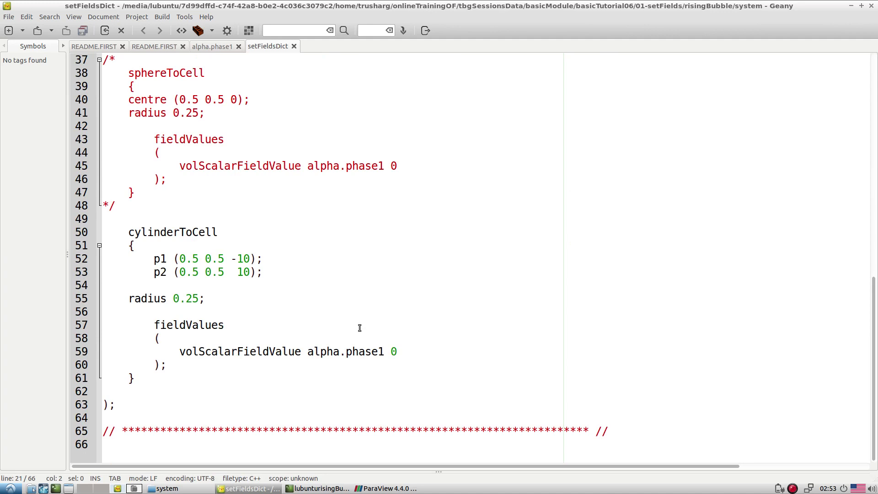
left_click_drag(128, 236, 269, 387)
left_click(275, 395)
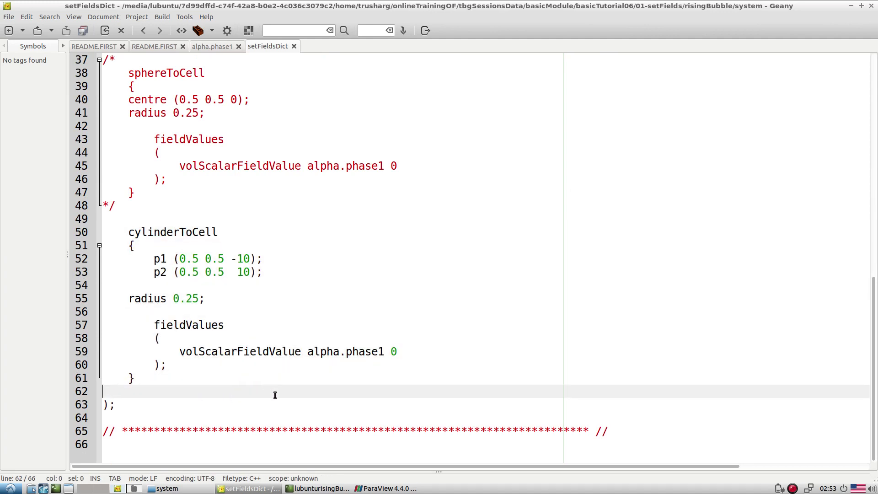
left_click_drag(176, 349, 380, 351)
left_click(392, 374)
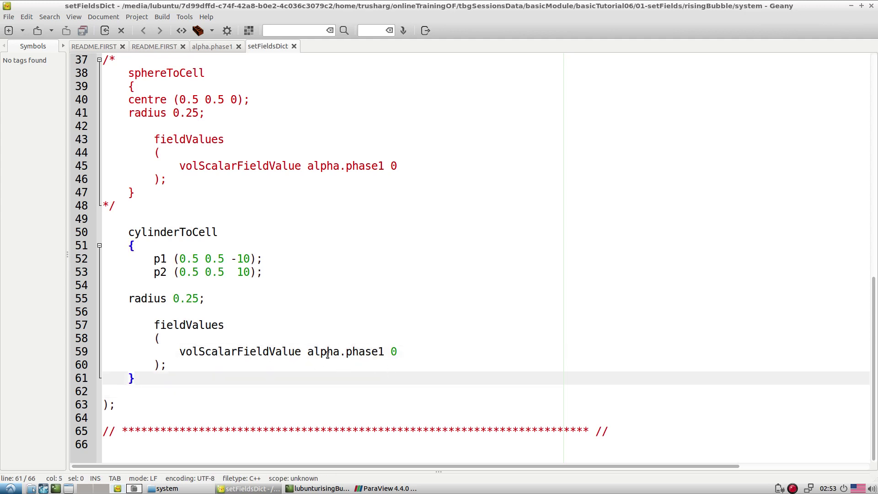
left_click_drag(128, 238, 178, 380)
left_click(294, 386)
left_click_drag(400, 352, 97, 351)
left_click_drag(136, 379, 82, 234)
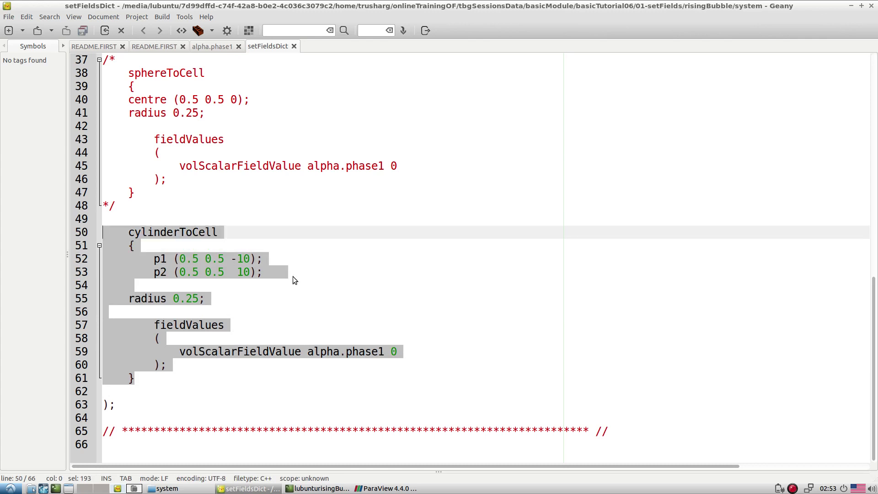
Step: Check the alpha.phase1 value assigned inside the cylinder against the region's p1, p2 and radius definition
mouse_move(398, 351)
left_mouse_down()
mouse_move(377, 351)
mouse_move(389, 351)
left_mouse_up()
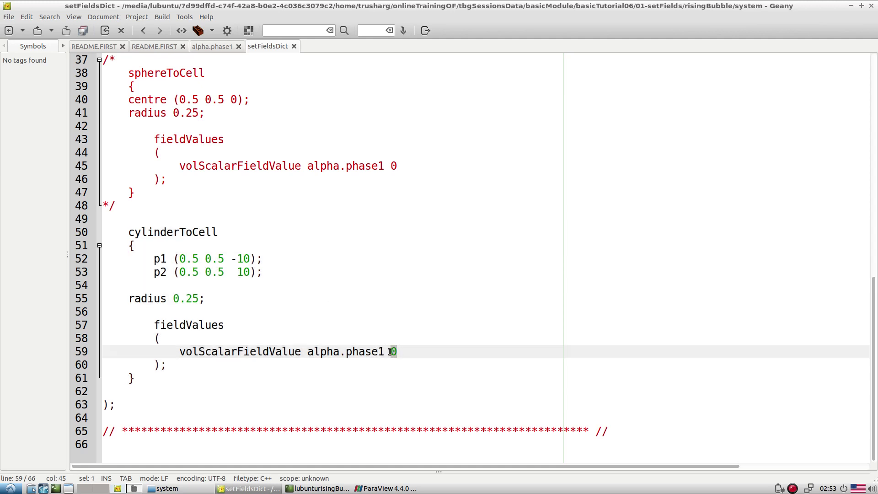
left_click(193, 371)
left_click_drag(135, 378, 169, 375)
left_click(266, 287)
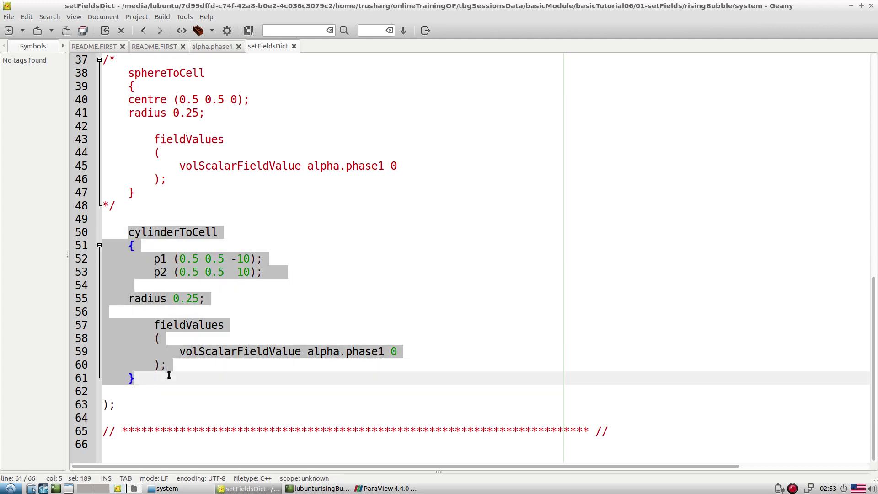
left_click(229, 359)
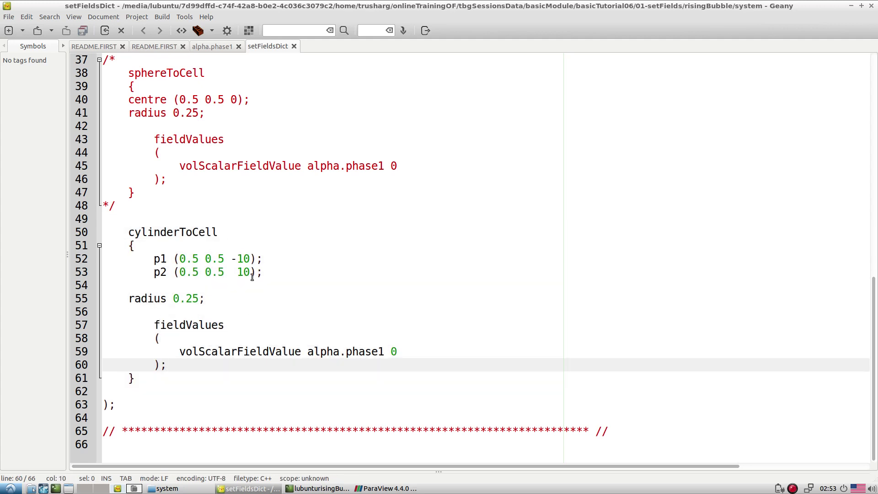
left_click_drag(399, 356, 203, 342)
left_click(150, 259)
left_click_drag(149, 259, 282, 369)
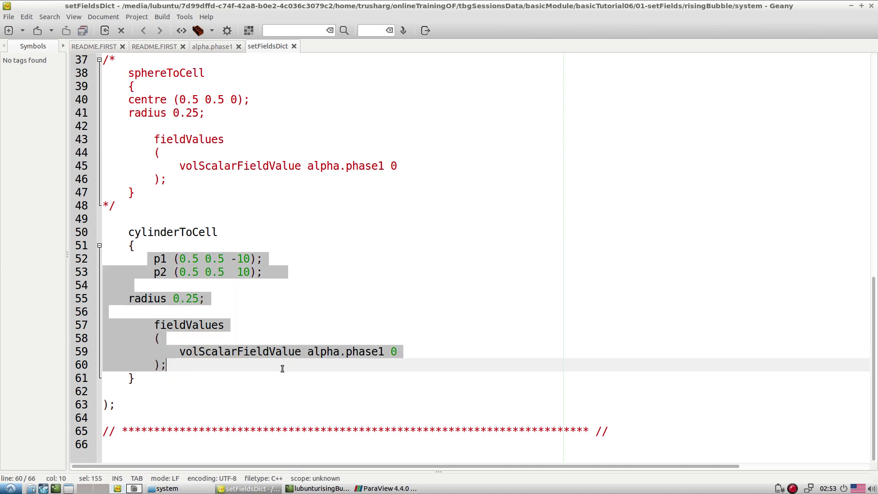
double_click(321, 355)
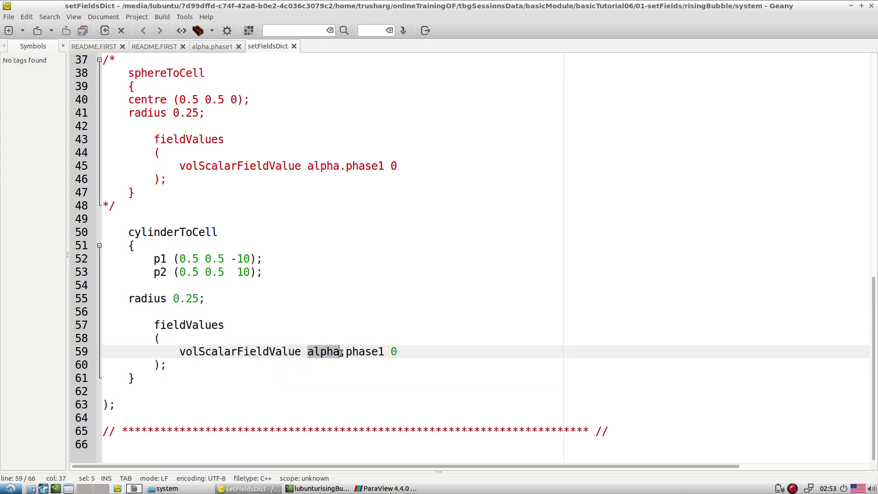
double_click(384, 354)
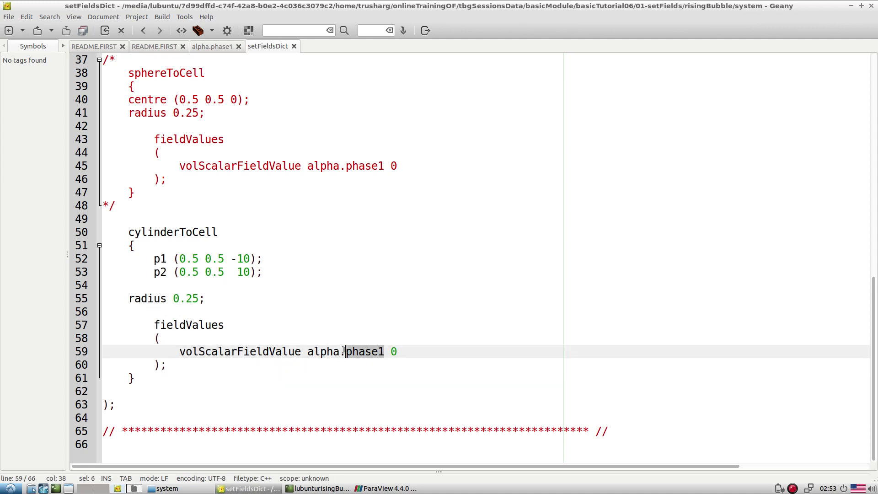
left_click_drag(384, 354, 307, 355)
left_click(365, 354)
Step: Recheck the default alpha.phase1 entry and the start of the regions section in setFieldsDict
scroll(252, 207, "up", 10)
scroll(252, 207, "up", 2)
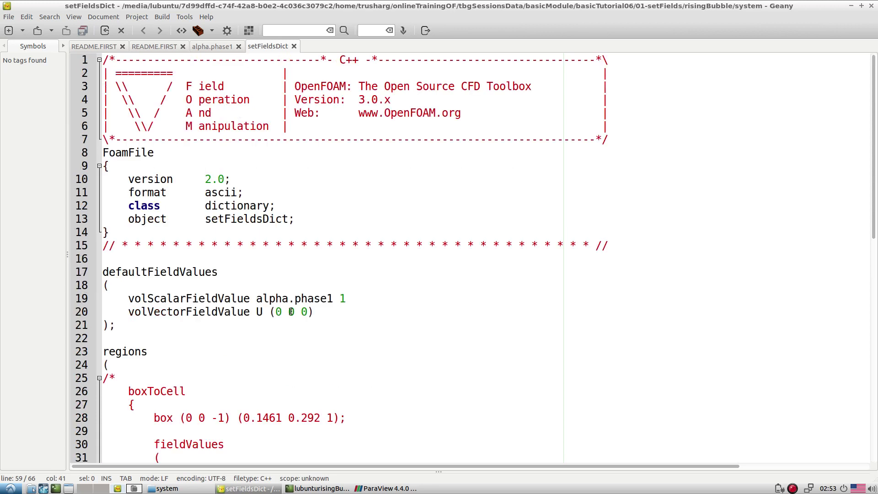
left_click_drag(344, 301, 125, 299)
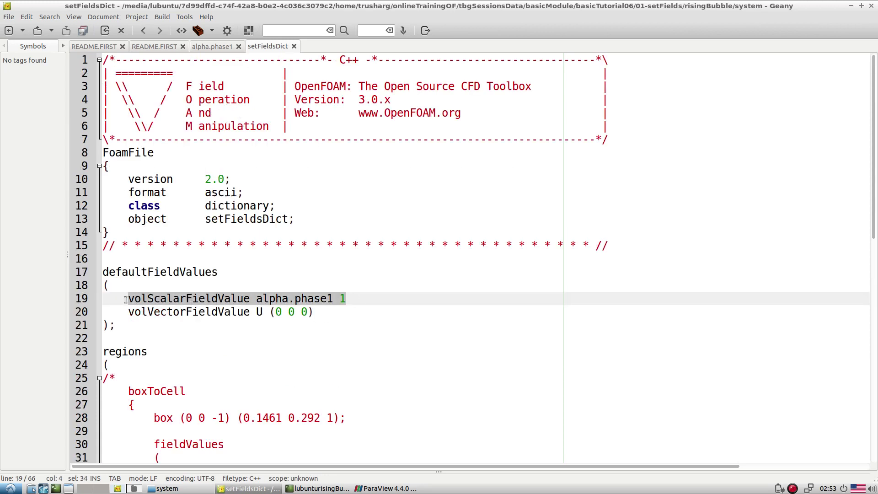
left_click(207, 356)
scroll(222, 344, "down", 3)
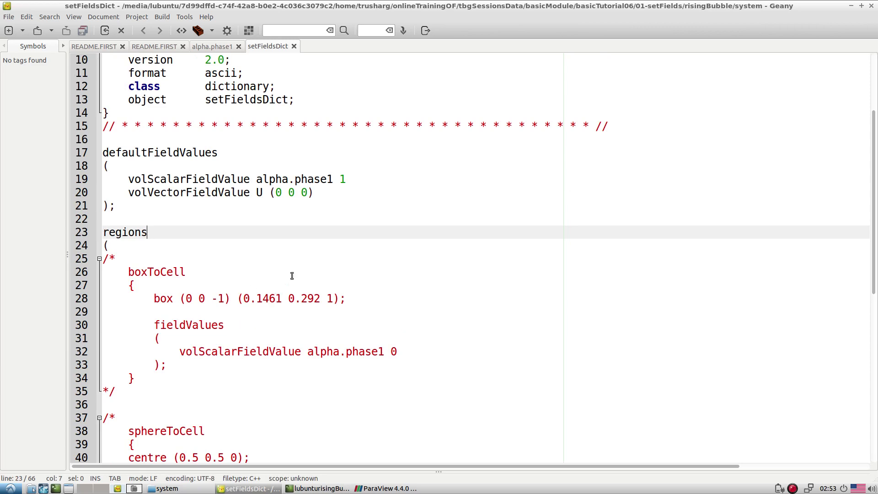
Step: Interrupt paraFoam in the terminal, run the README's setFields command there, and check which dictionary its output reads
left_click(262, 489)
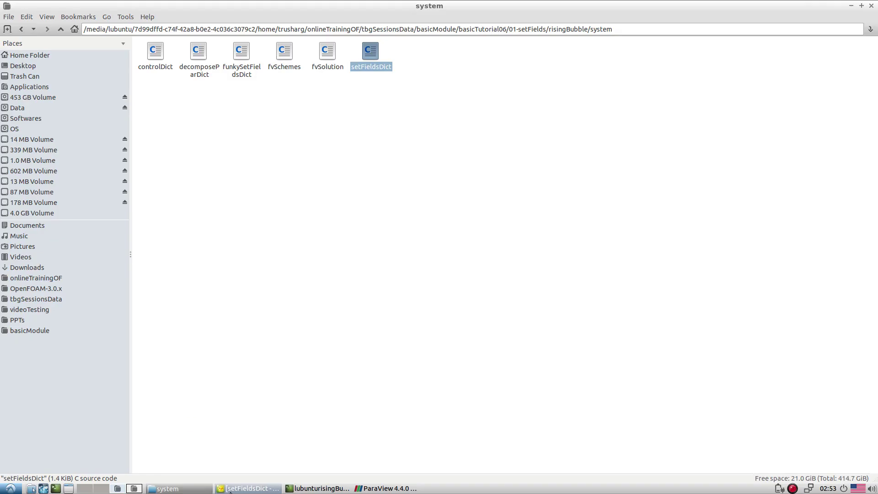
left_click(261, 489)
left_click(151, 48)
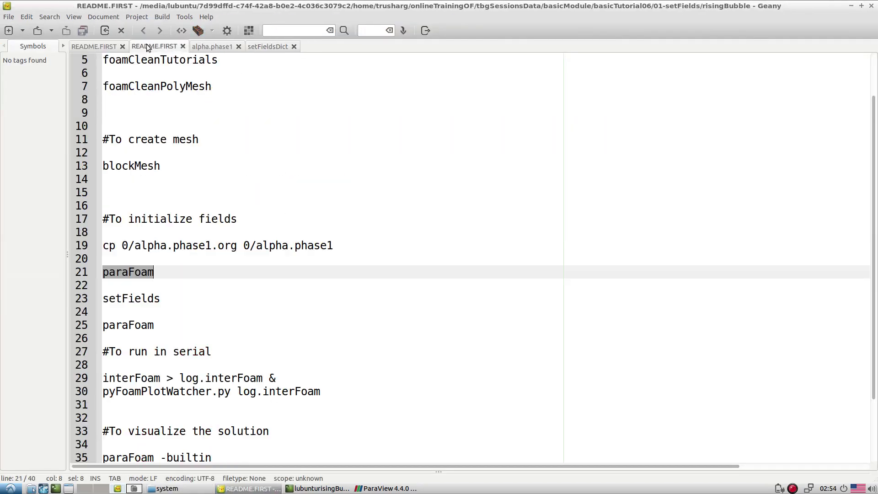
double_click(140, 300)
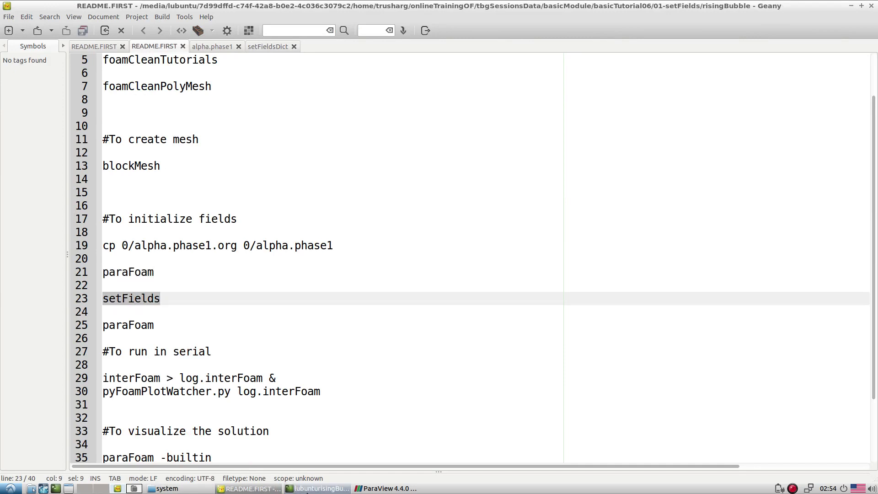
left_click(317, 488)
key("ctrl+c")
middle_click(276, 317)
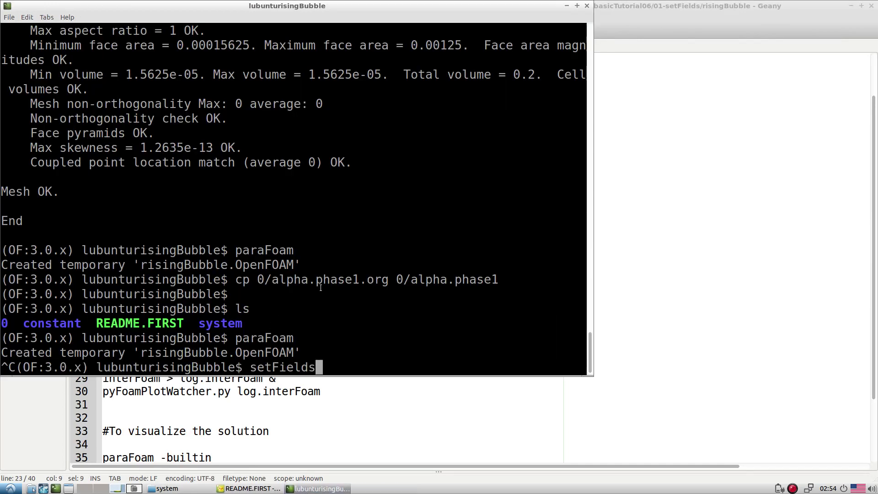
key("Return")
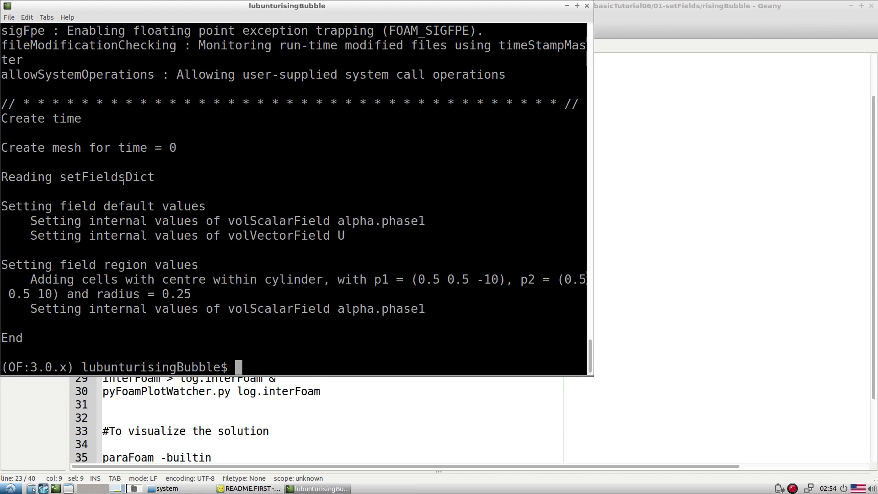
double_click(87, 178)
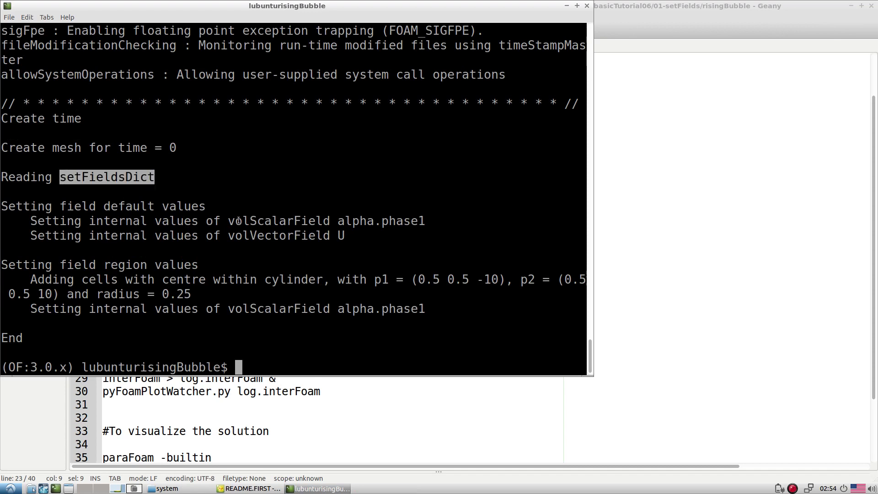
Step: Compare the default alpha.phase1 and U fields reported by setFields in the terminal with the defaultFieldValues entries in setFieldsDict
left_click_drag(229, 221, 425, 222)
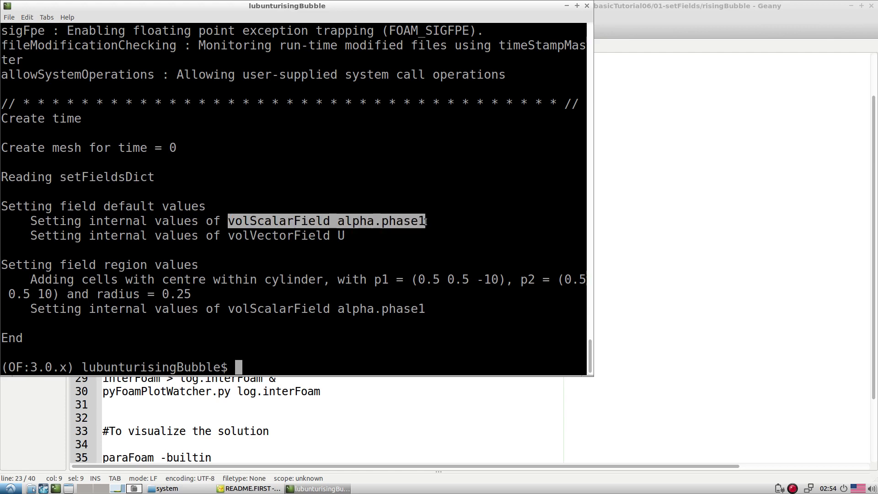
left_click(249, 488)
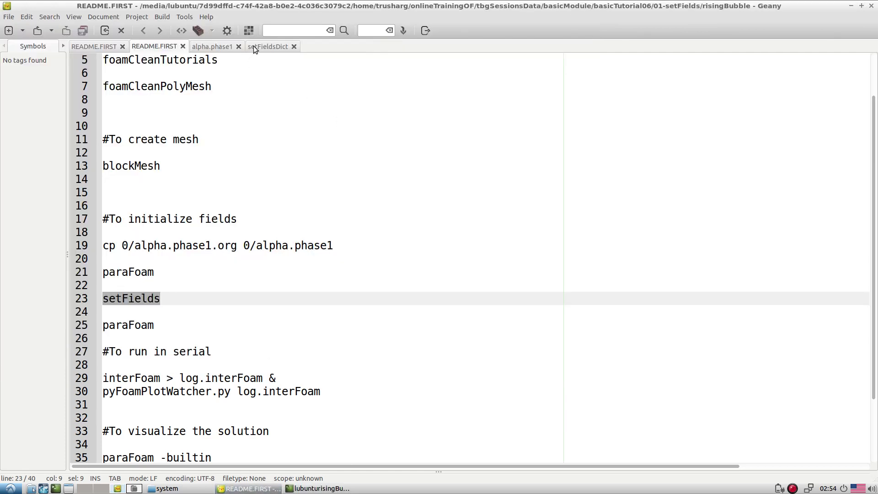
left_click(267, 46)
scroll(214, 233, "up", 2)
left_click_drag(128, 232, 355, 235)
key("Down")
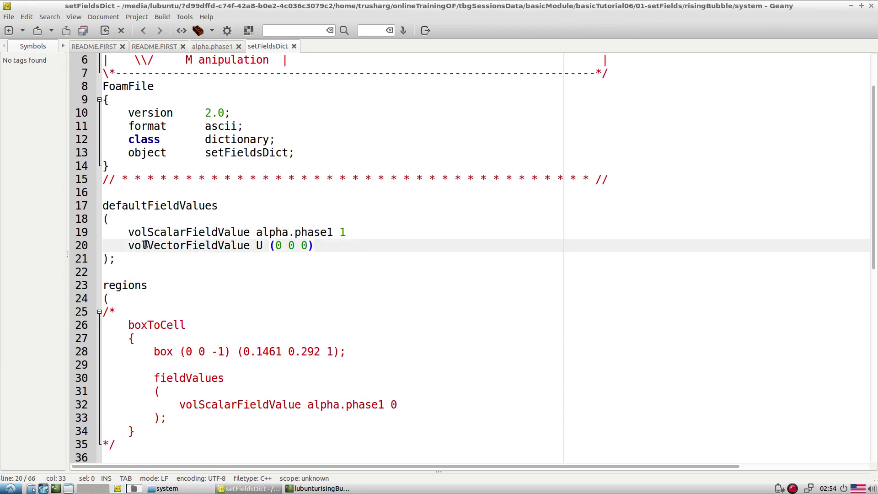
key("alt+Tab")
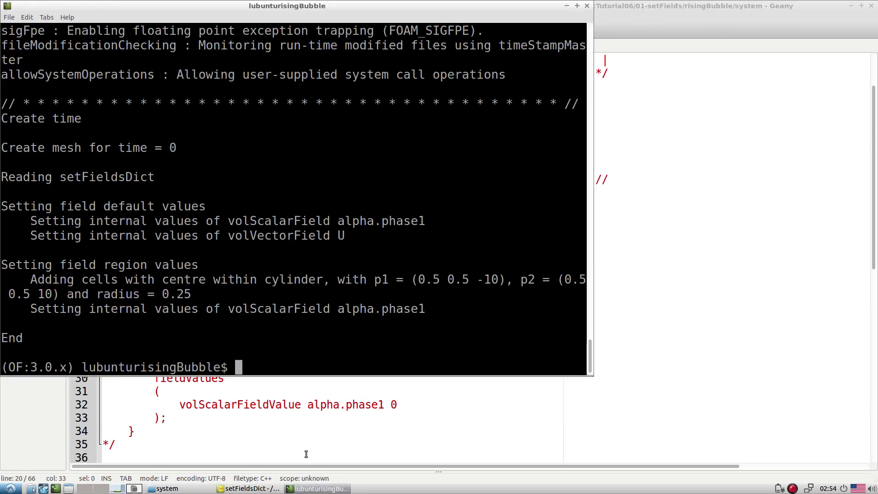
double_click(254, 238)
left_click(352, 238)
Step: Check the cylinder's p1, p2 and radius and the alpha.phase1 assignment in the region part of the setFields output
left_click_drag(342, 279, 448, 294)
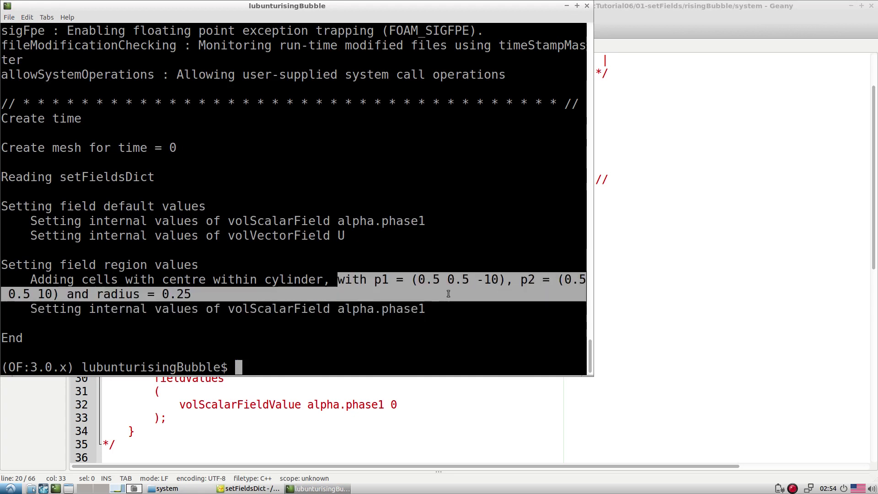
left_click(225, 297)
double_click(167, 294)
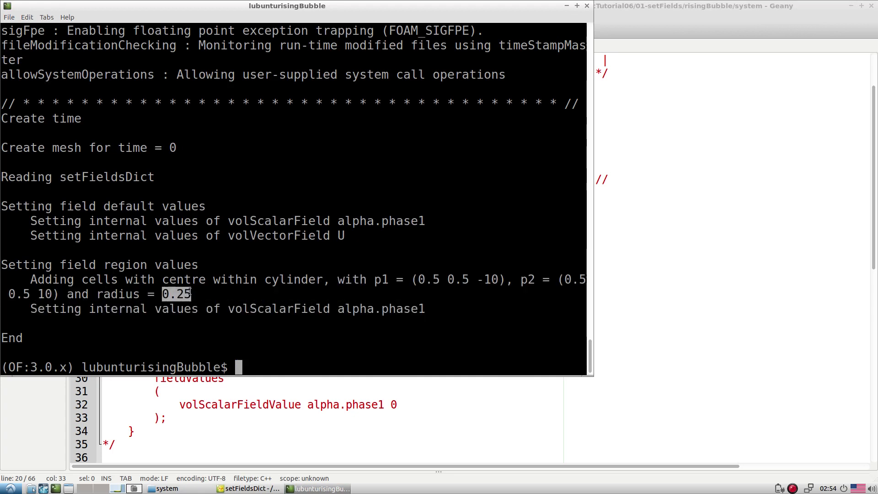
left_click(190, 293)
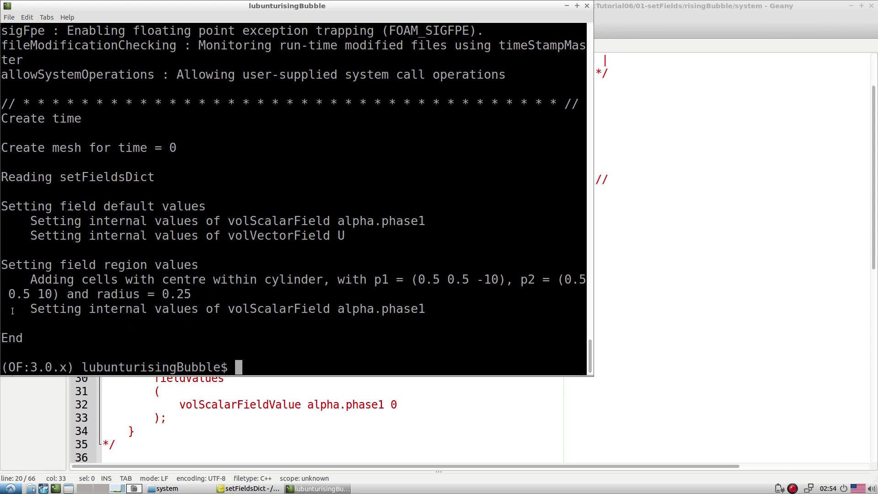
left_click_drag(13, 311, 292, 358)
double_click(455, 7)
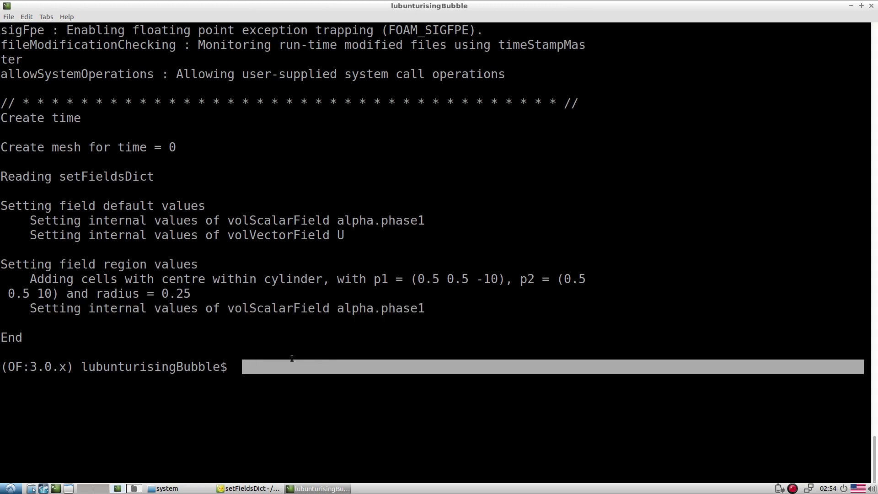
double_click(369, 310)
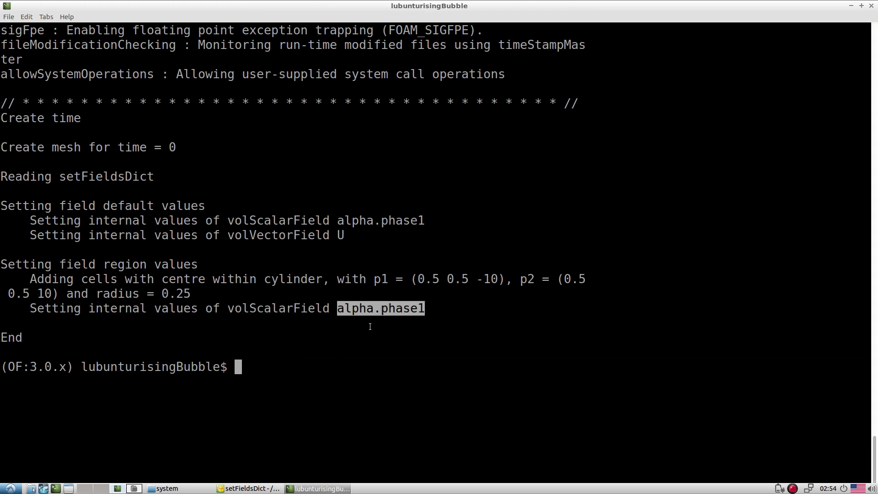
Step: Match the reported region assignment to the alpha.phase1 entry in setFieldsDict's cylinderToCell block, and return to the terminal
key("alt+Tab")
scroll(348, 372, "down", 10)
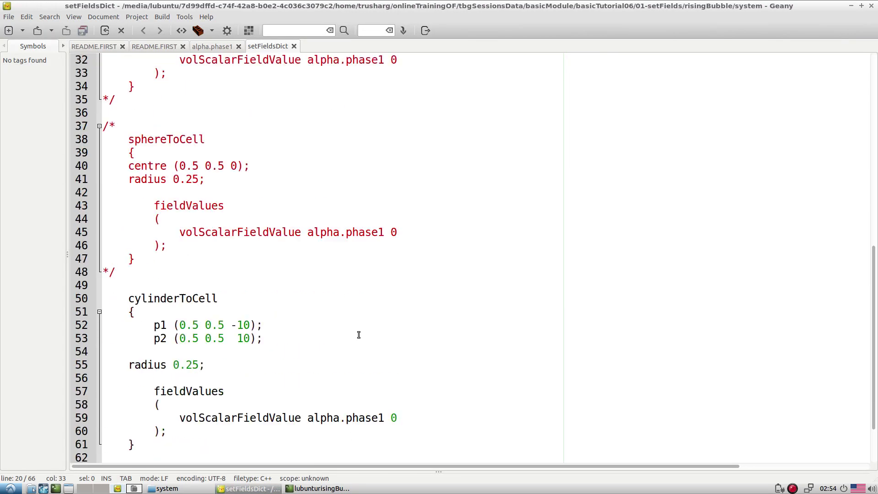
left_click_drag(398, 353, 178, 353)
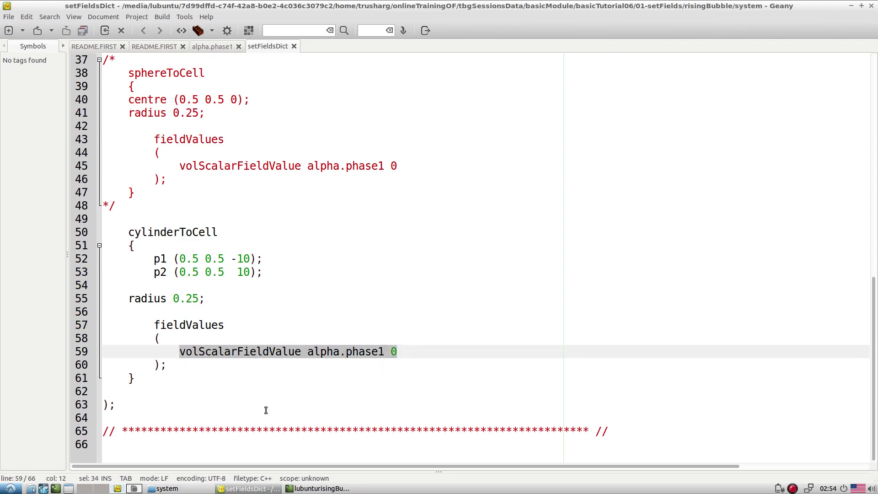
left_click(264, 406)
key("alt+Tab")
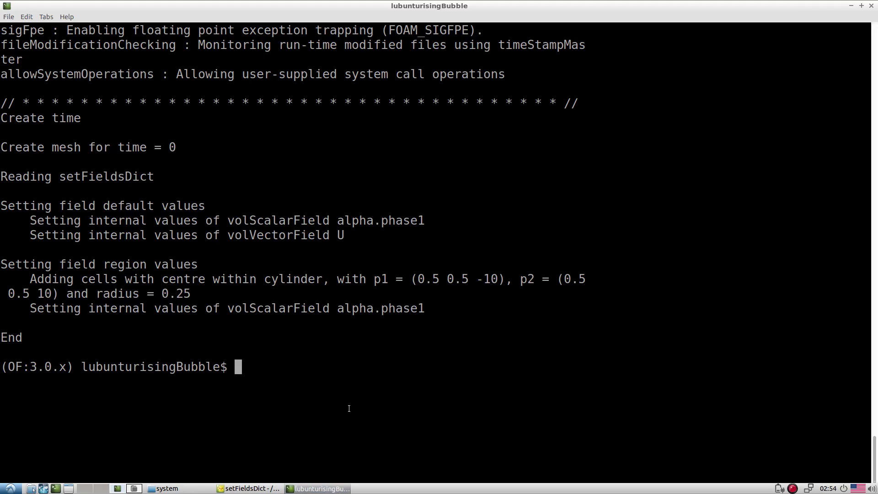
Step: Run paraFoam from the terminal to open the risingBubble case in ParaView
key("Return")
type("paraf")
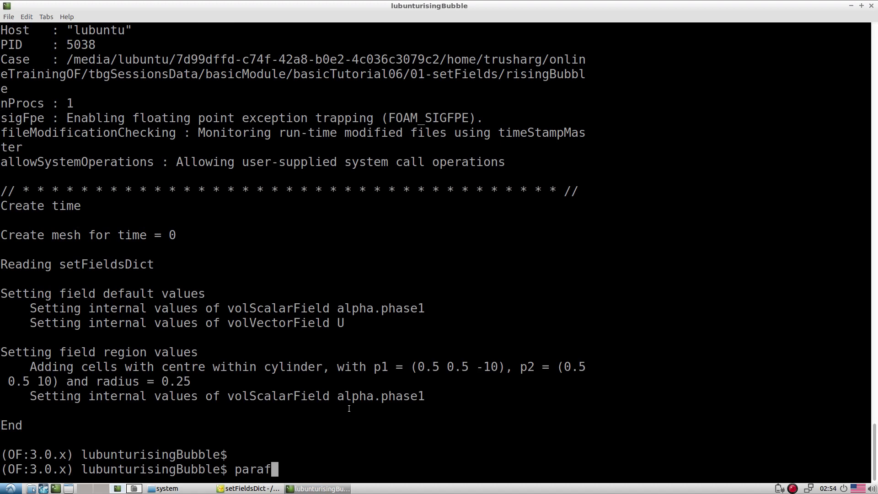
key("BackSpace")
type("Foam")
key("Return")
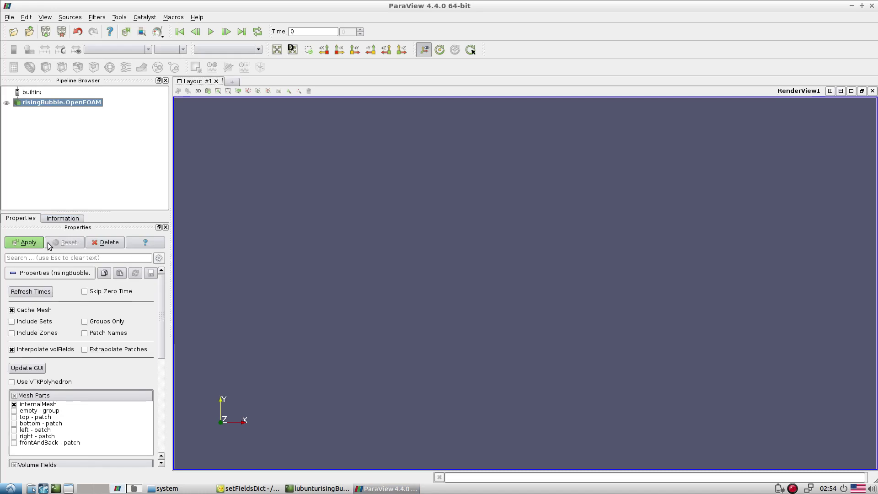
Step: Load the case's internal mesh and enable all of its volume fields
left_click(40, 249)
scroll(161, 331, "down", 5)
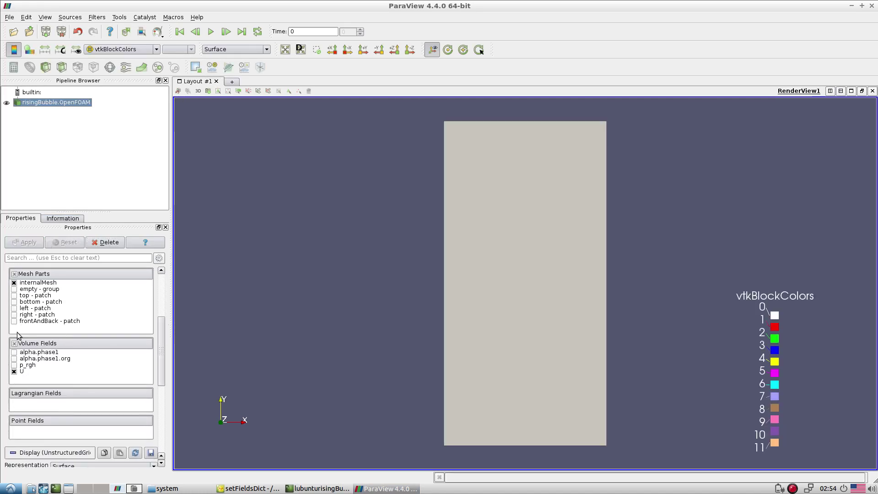
left_click(14, 343)
left_click(26, 242)
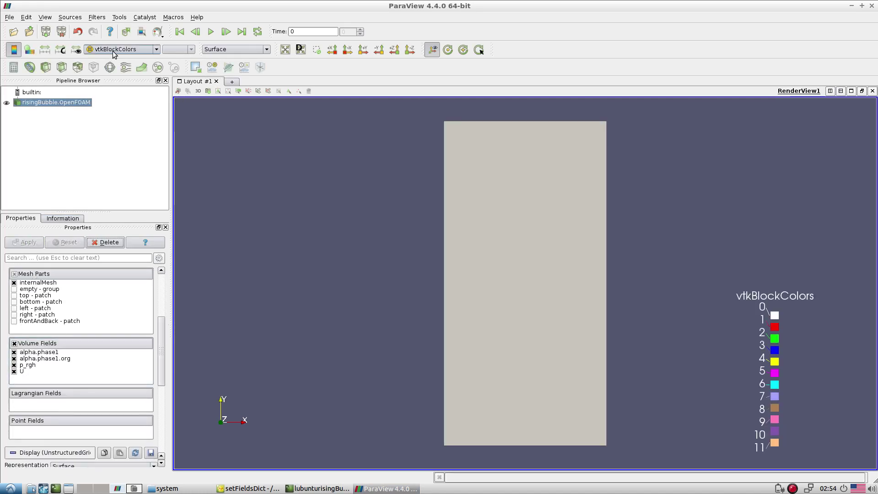
Step: Color the mesh by the alpha.phase1 point field and inspect the cylinder region up close
left_click(117, 49)
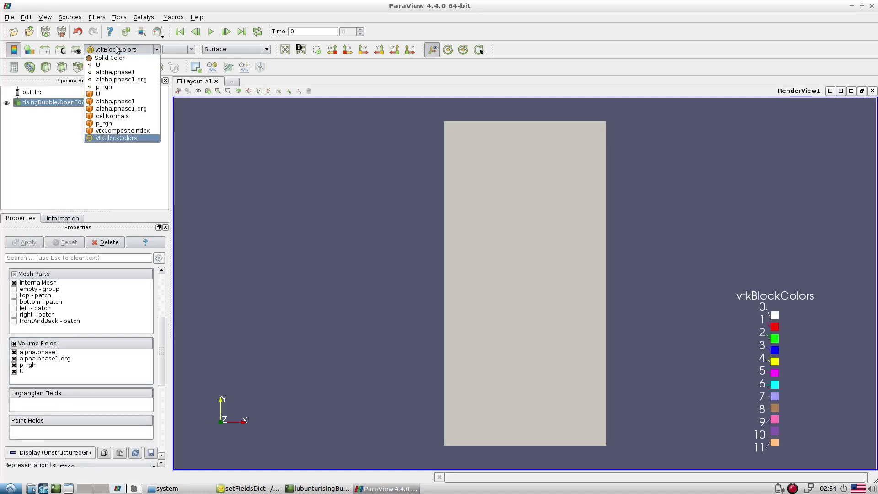
left_click(115, 73)
scroll(549, 274, "up", 2)
left_click_drag(557, 294, 572, 241)
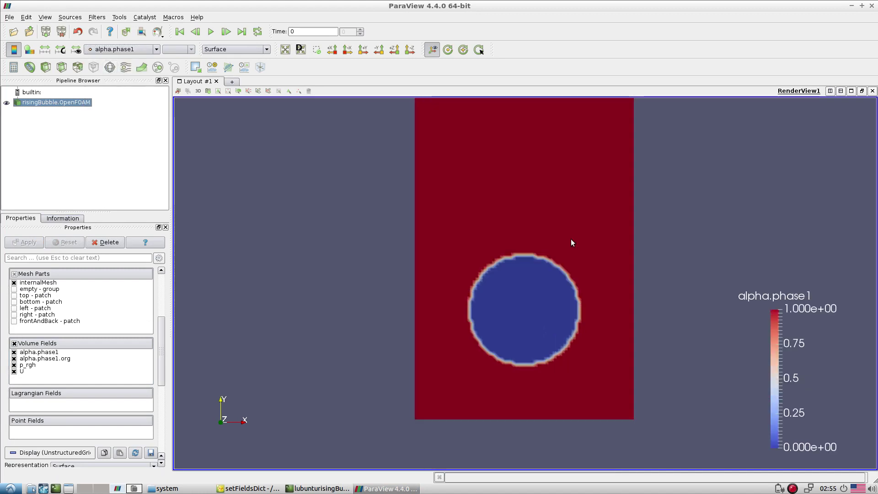
scroll(575, 276, "up", 2)
scroll(575, 276, "up", 3)
left_click_drag(575, 311, 459, 326)
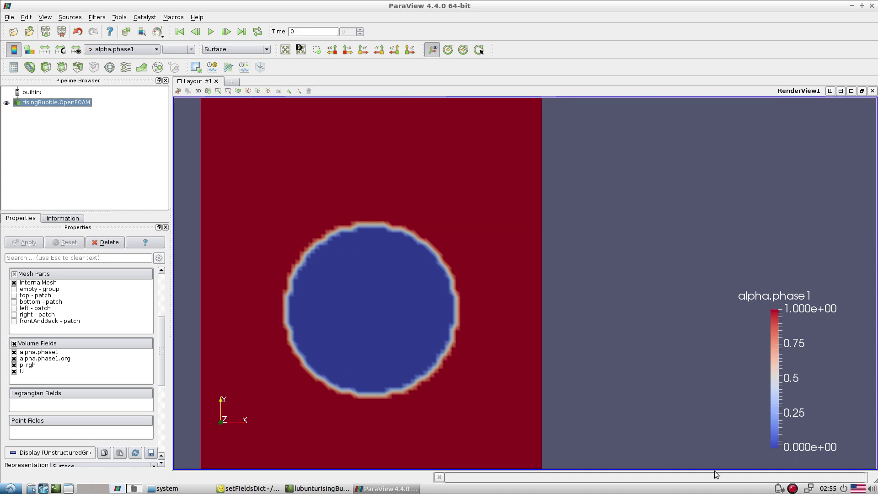
Step: Compare the default alpha.phase1 entry and the cylinderToCell block in setFieldsDict with the field shown in ParaView
left_click(249, 488)
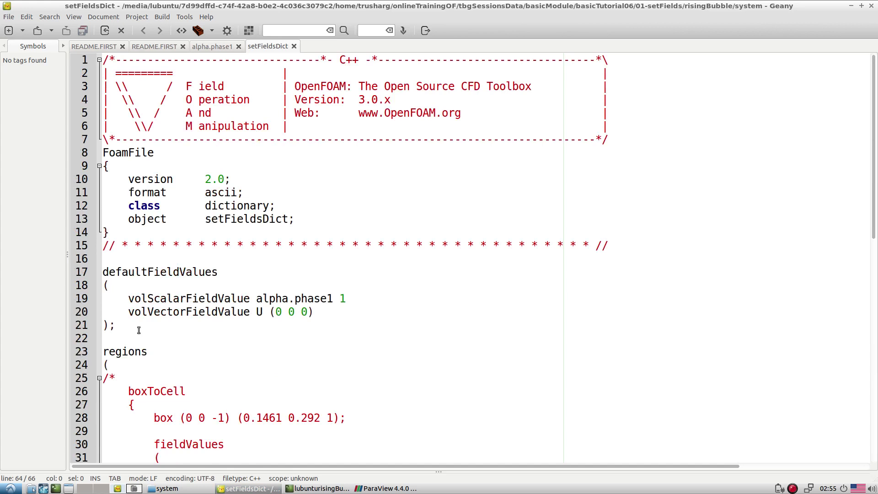
left_click_drag(128, 299, 367, 300)
scroll(375, 295, "down", 10)
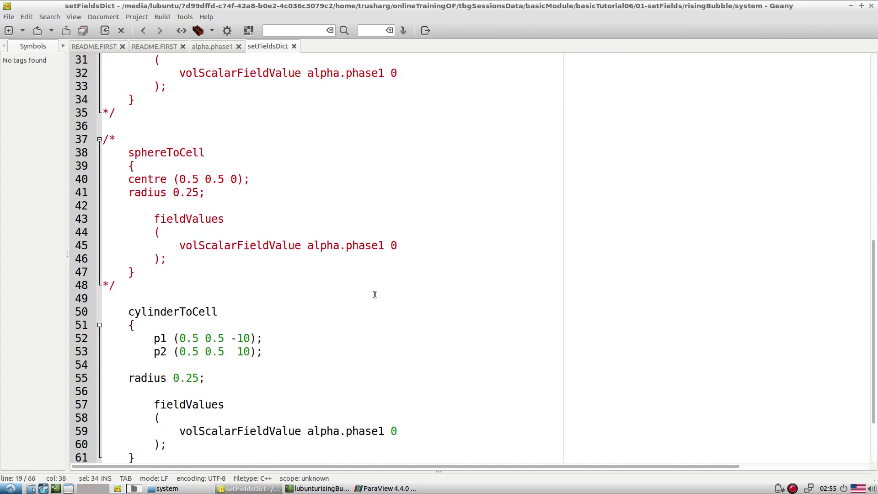
scroll(374, 294, "down", 2)
left_click_drag(126, 257, 175, 389)
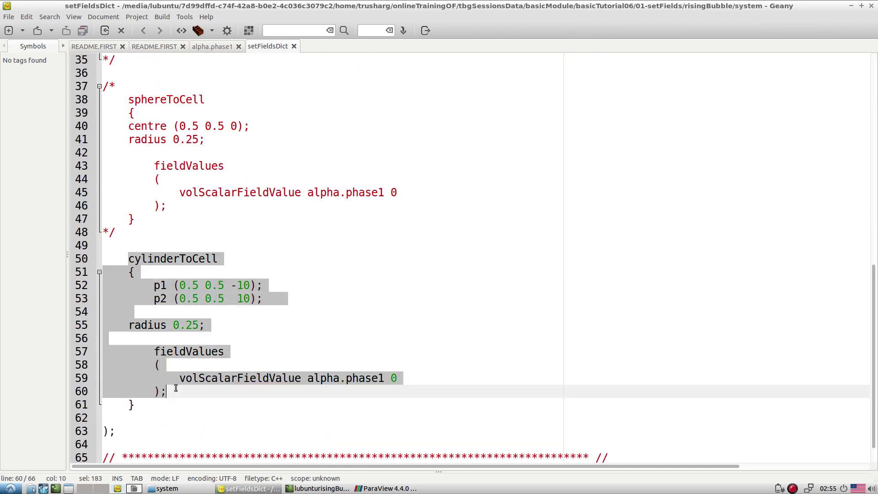
left_click(276, 412)
triple_click(360, 382)
left_click(321, 390)
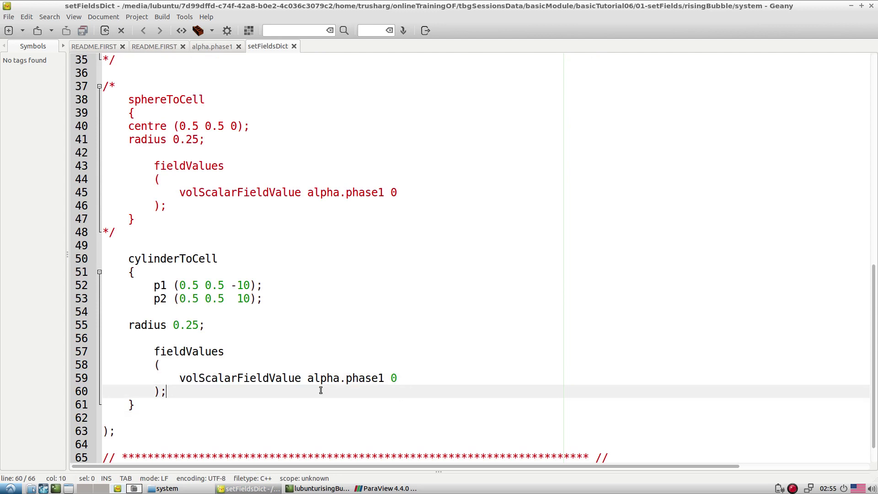
double_click(188, 378)
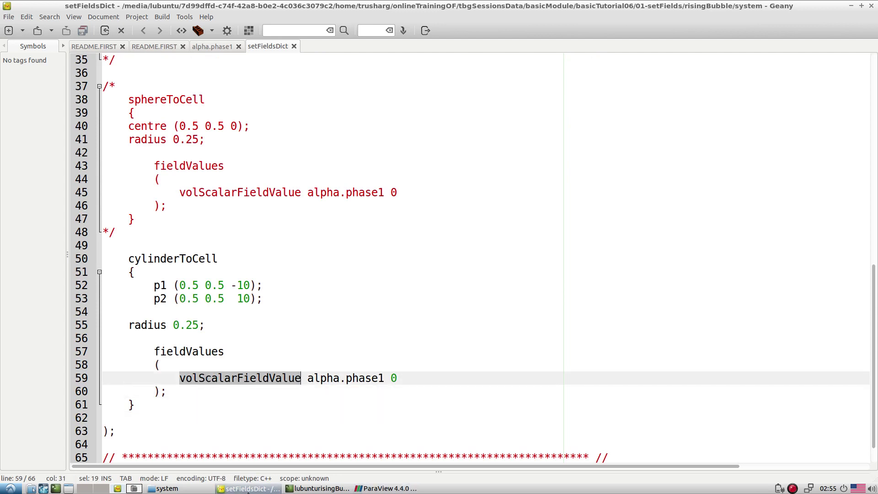
left_click(247, 489)
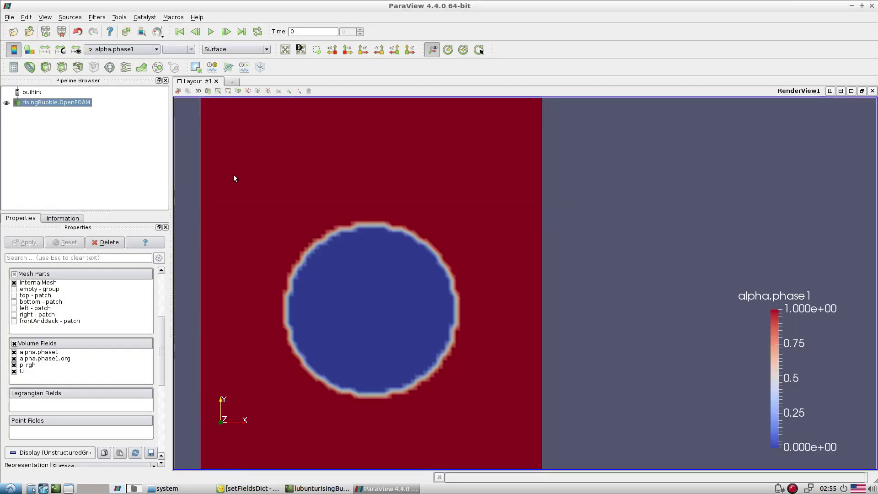
left_click(247, 489)
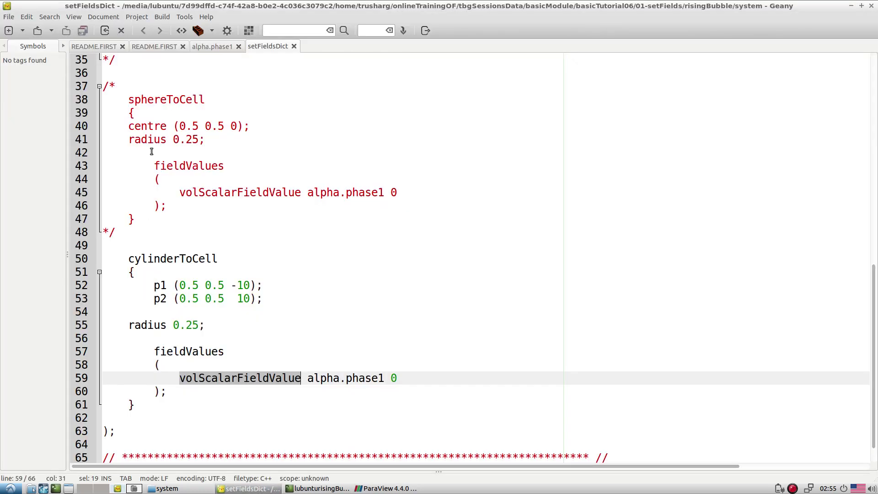
Step: Reload the alpha.phase1 file from disk in Geany and go to its internalField entry
left_click(214, 51)
left_click(855, 62)
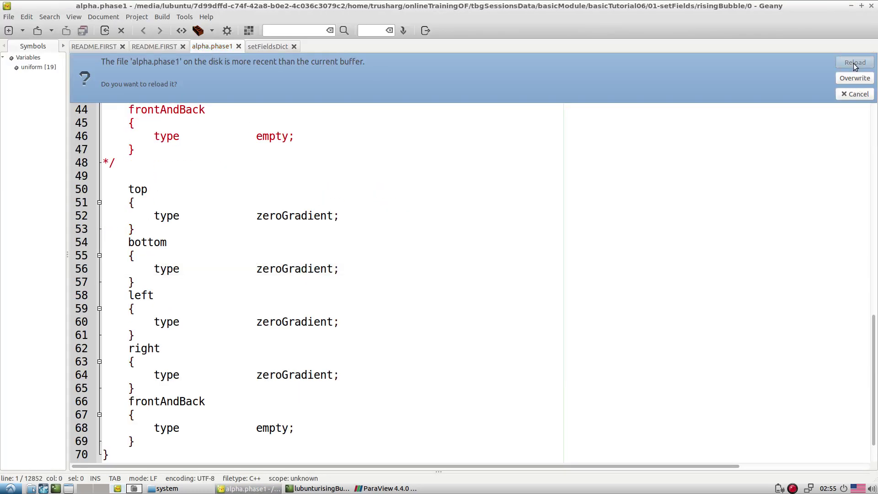
scroll(379, 193, "up", 15)
scroll(373, 188, "up", 20)
scroll(373, 188, "down", 3)
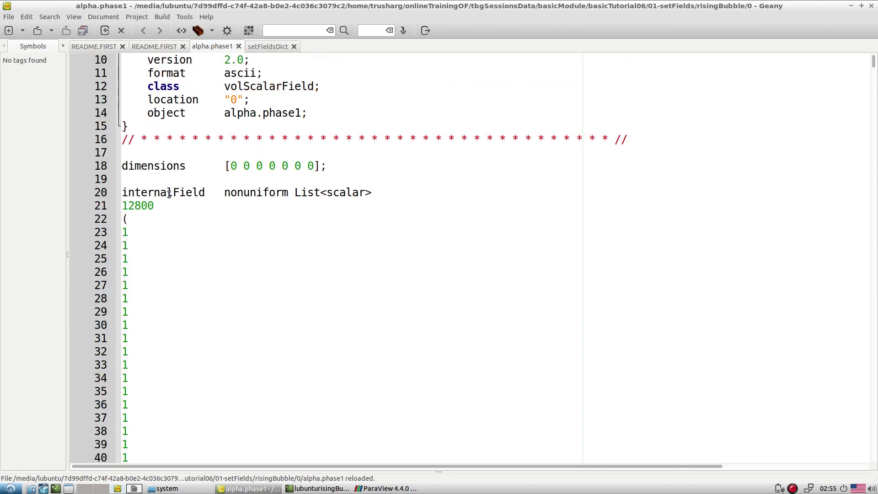
Step: Examine the internalField declaration and the boundaryField block at the end of alpha.phase1
double_click(169, 194)
left_click(246, 208)
triple_click(251, 196)
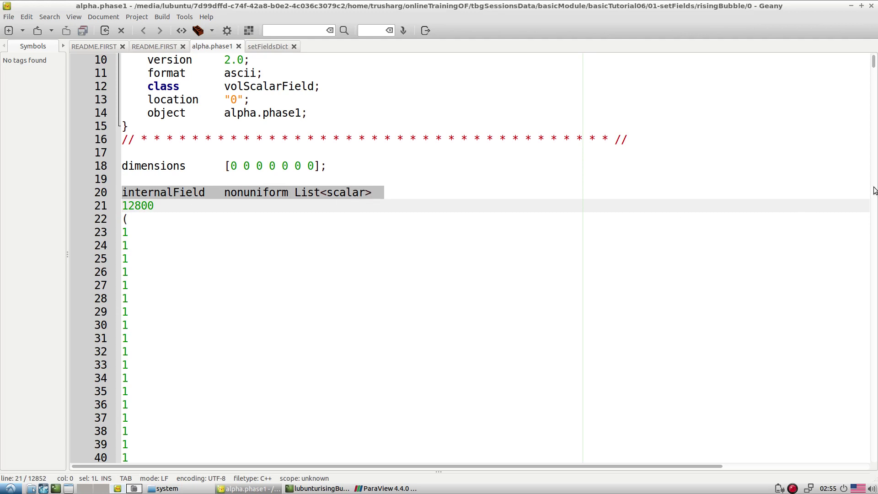
left_click_drag(872, 62, 872, 450)
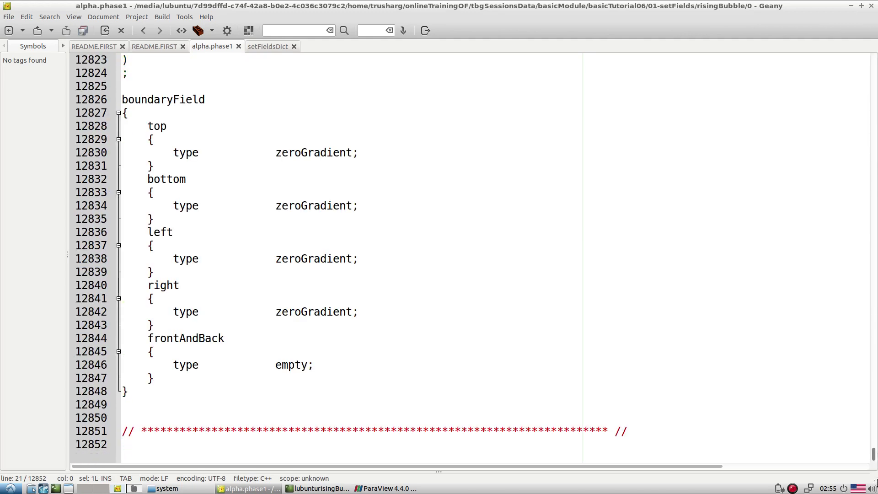
left_click_drag(202, 83, 228, 400)
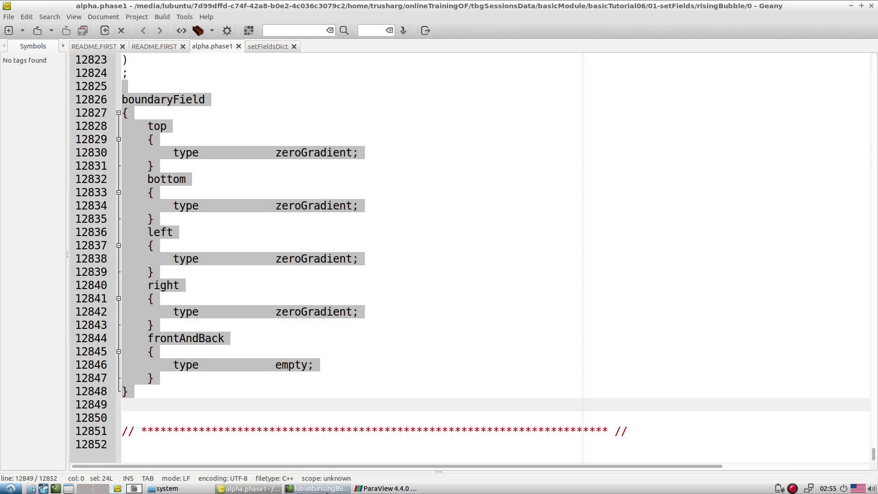
Step: Interrupt paraFoam in the terminal and return to the run commands in the risingBubble README.FIRST
left_click(327, 488)
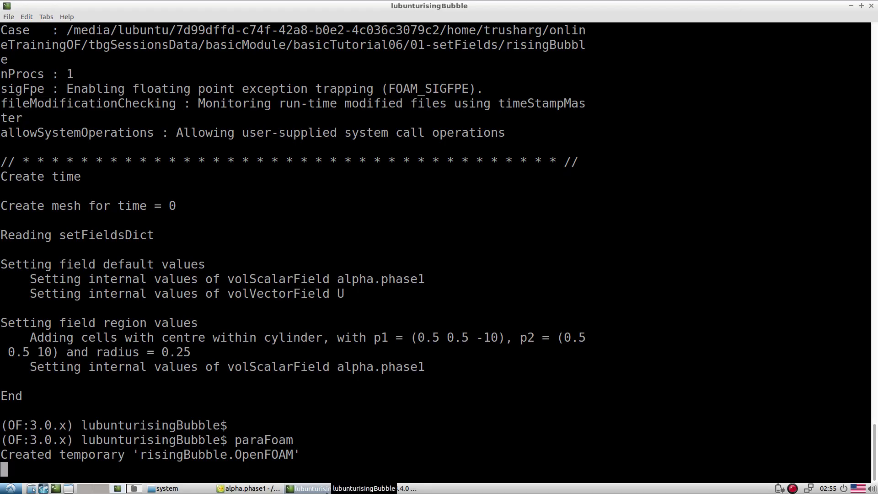
key("ctrl+c")
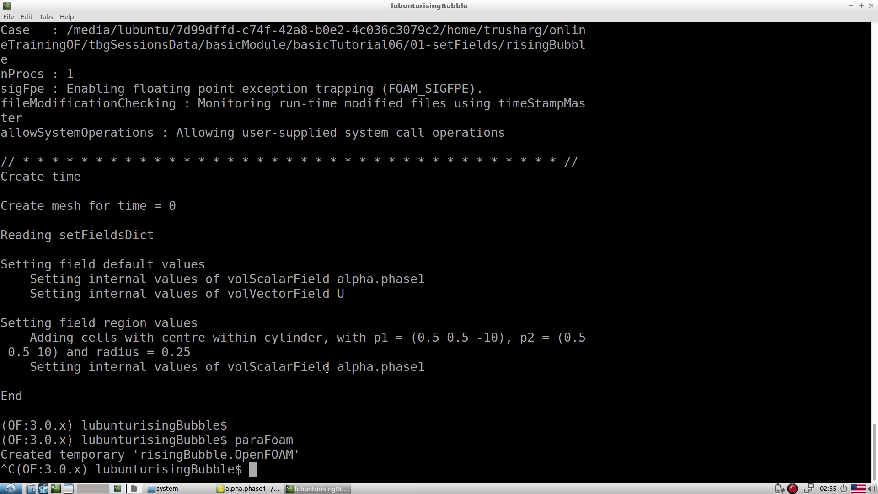
left_click(249, 488)
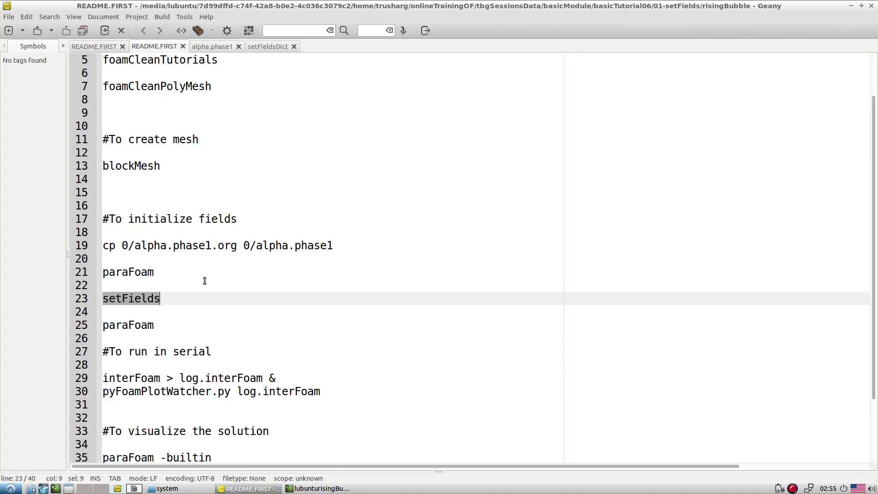
scroll(199, 266, "down", 2)
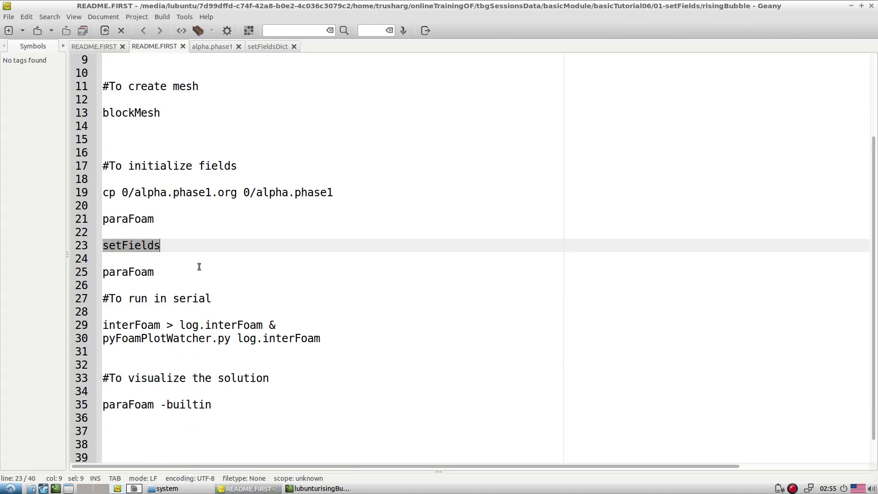
Step: Run the README's interFoam command in the terminal as a background job with output redirected to log.interFoam
triple_click(146, 326)
left_click(317, 488)
middle_click(494, 328)
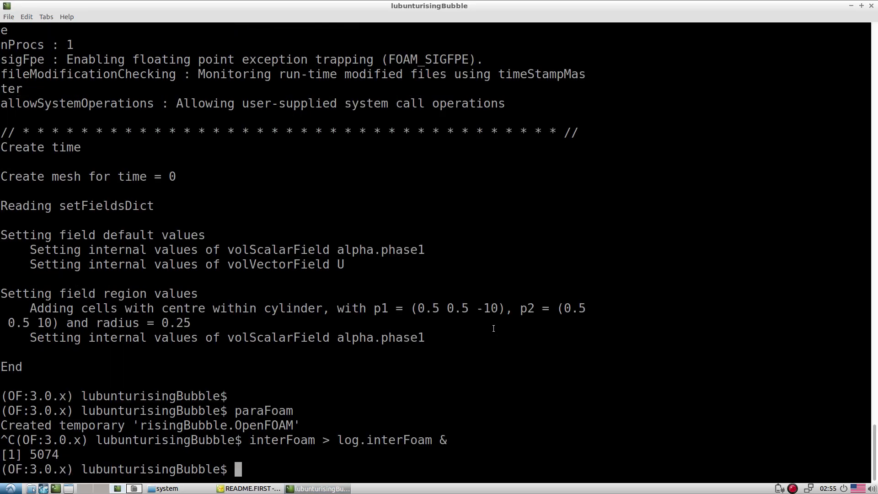
Step: Follow the solver output with tailf log.interFoam, look over the time-step information, and stop following the log
type("tailf log.interFoam")
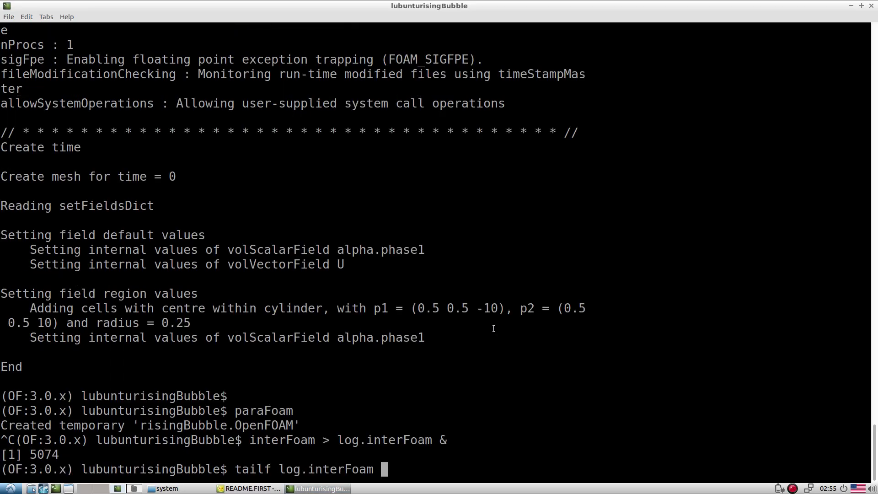
key("Return")
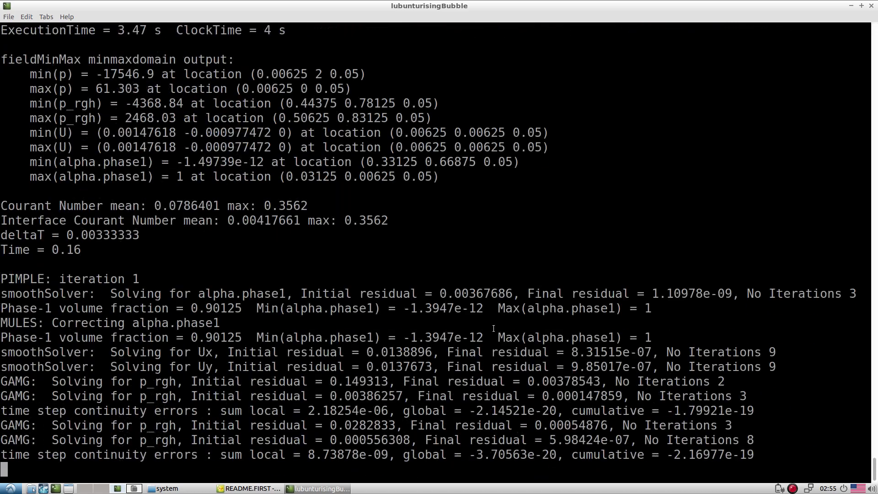
key("ctrl+c")
scroll(418, 279, "up", 4)
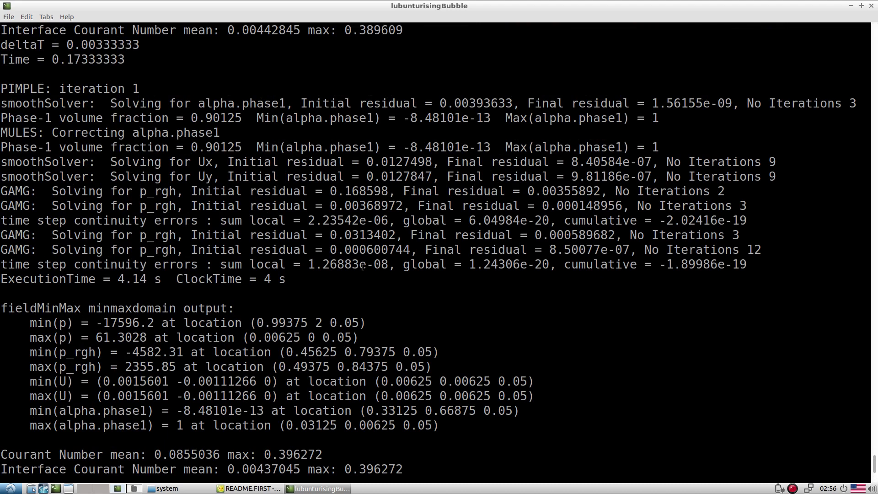
key("ctrl+c")
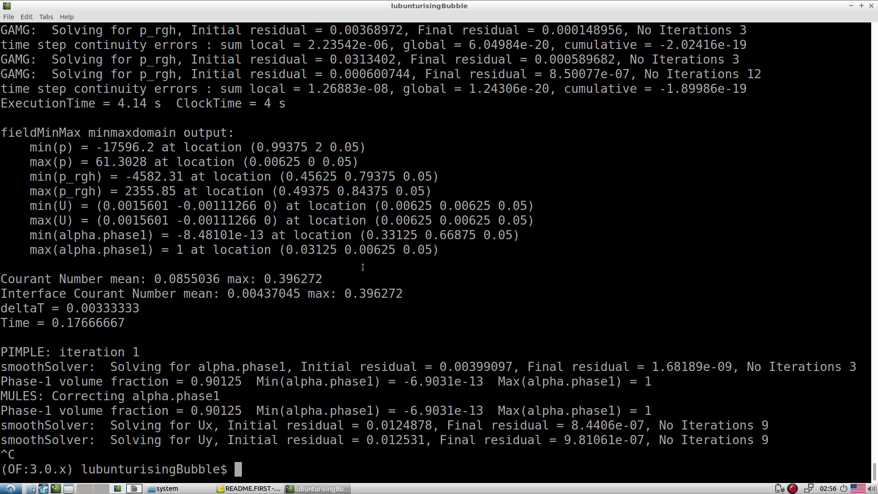
Step: List the time directories in the risingBubble case and launch paraFoam from the terminal
type("ls")
key("Return")
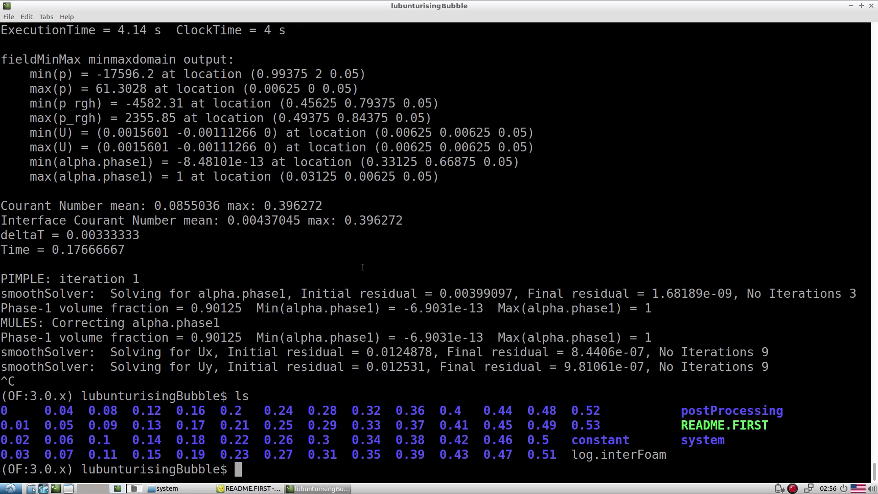
type("paraFoam")
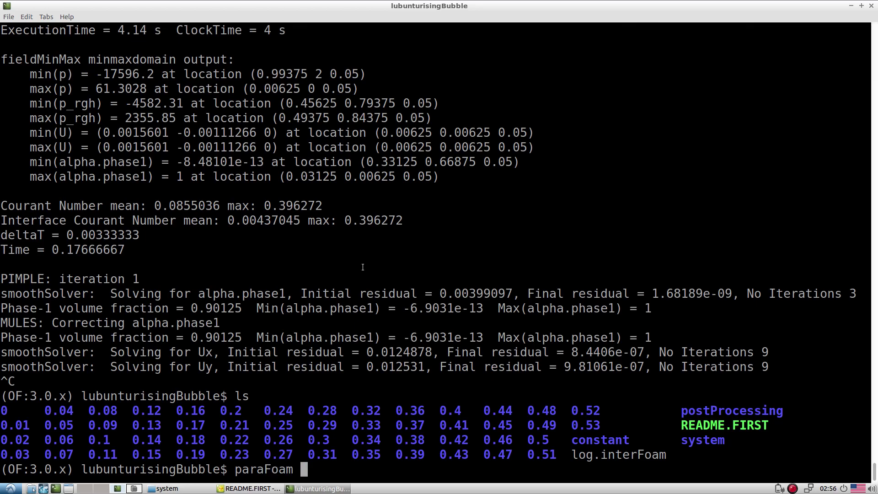
key("Return")
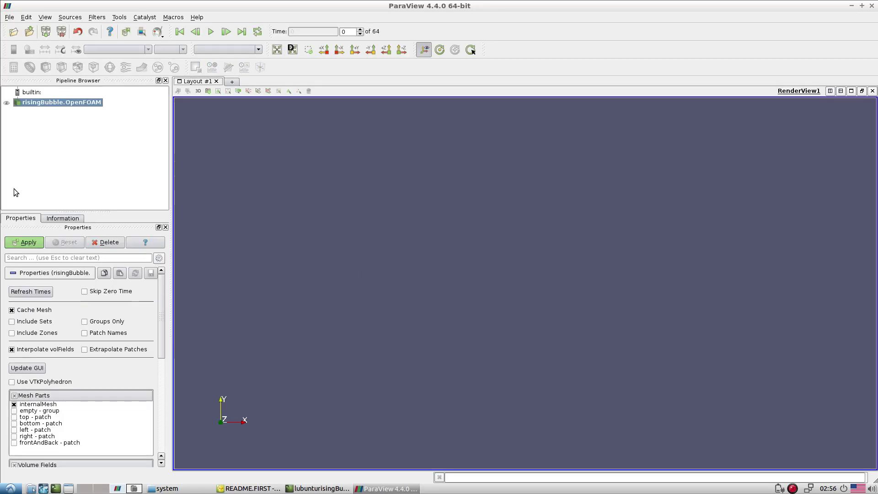
Step: Load the risingBubble case in ParaView with all of its volume fields enabled
left_click(35, 242)
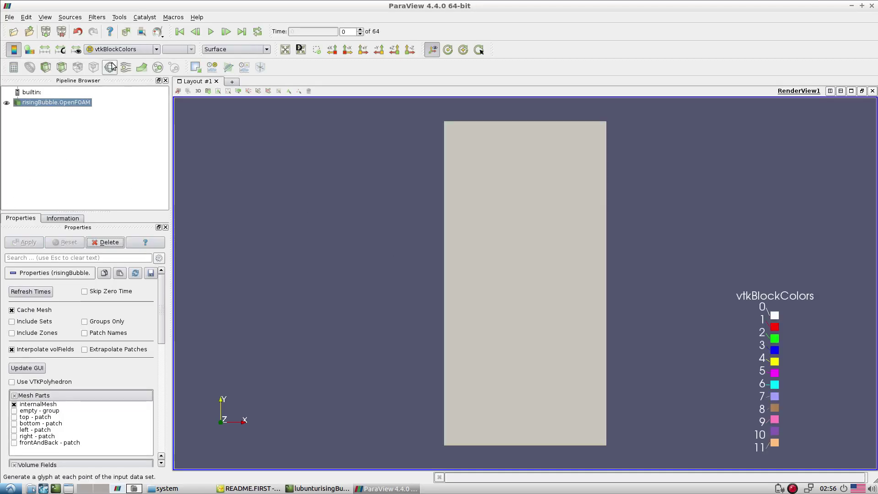
left_click_drag(162, 295, 161, 335)
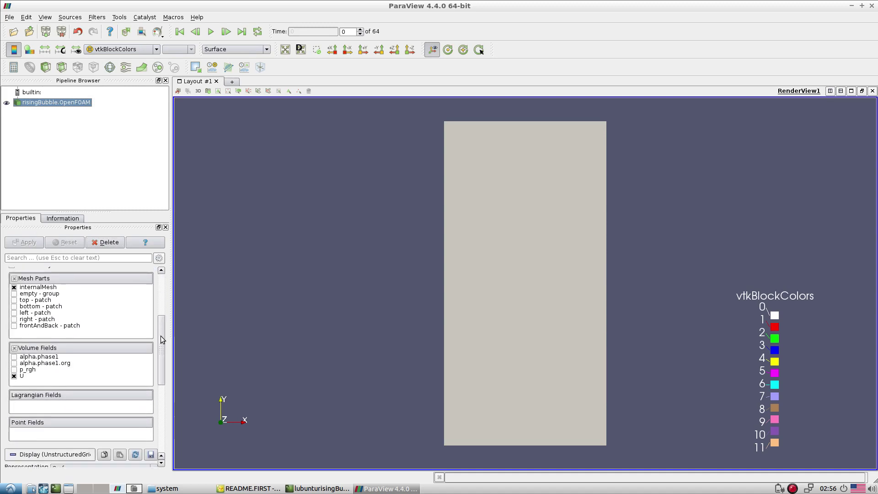
left_click(14, 357)
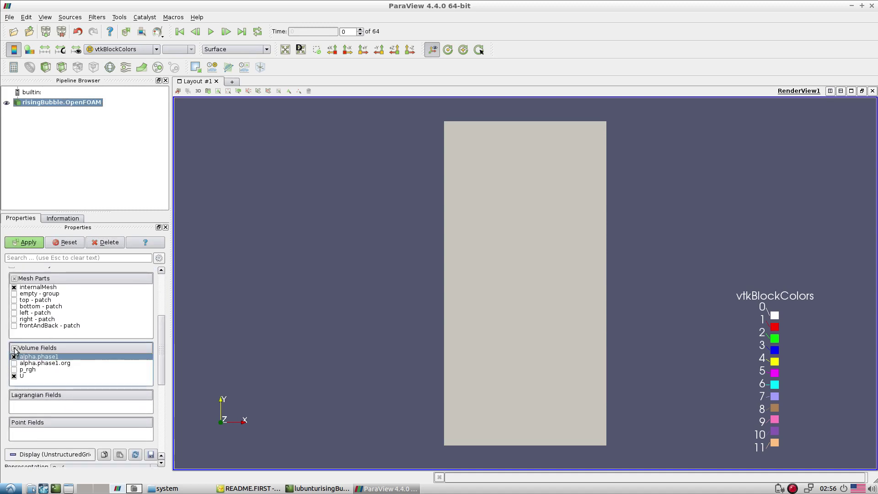
left_click(25, 241)
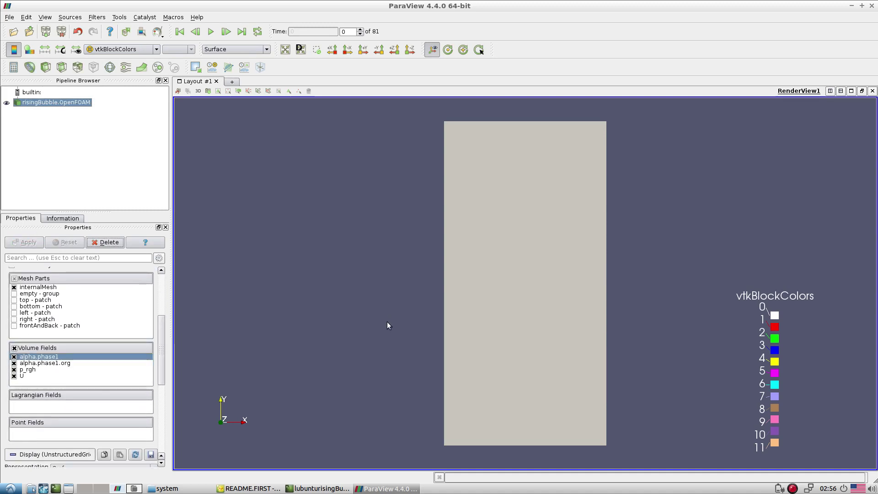
Step: Color the mesh by the alpha.phase1 point field and play the animation through the saved time steps
left_click(121, 49)
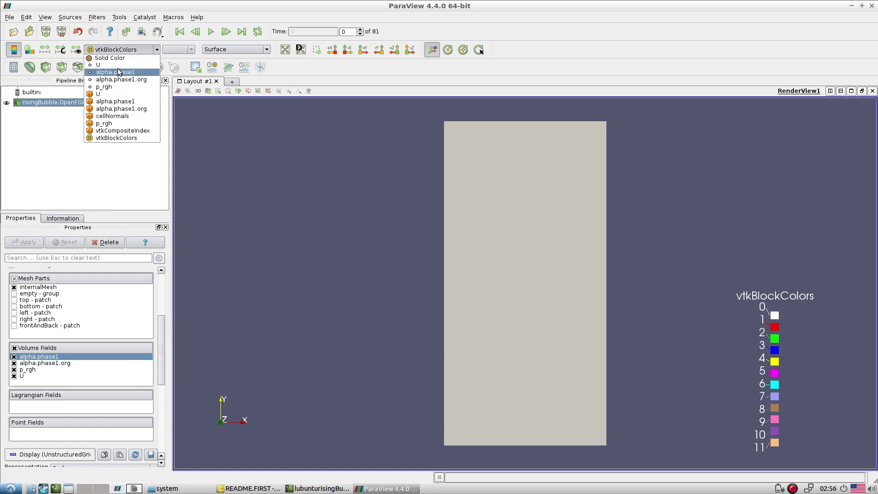
left_click(118, 72)
left_click(210, 31)
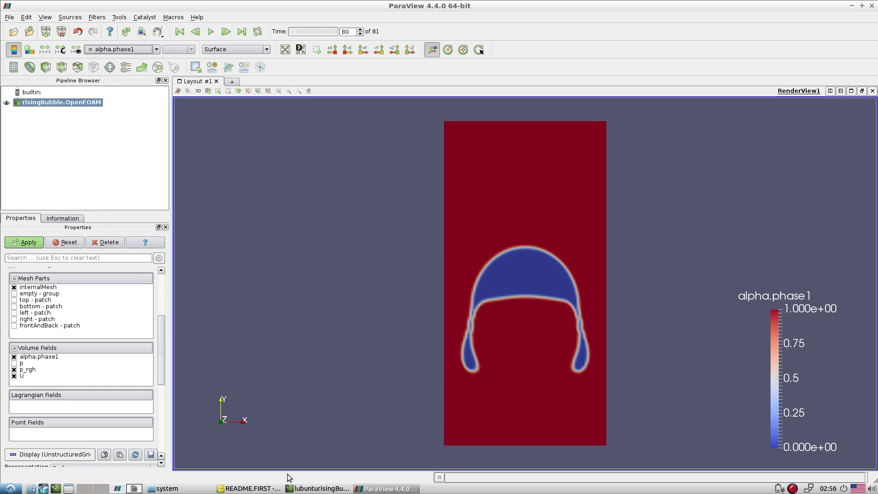
Step: Switch to setFieldsDict in Geany and review its object name and the defaultFieldValues block
left_click(250, 488)
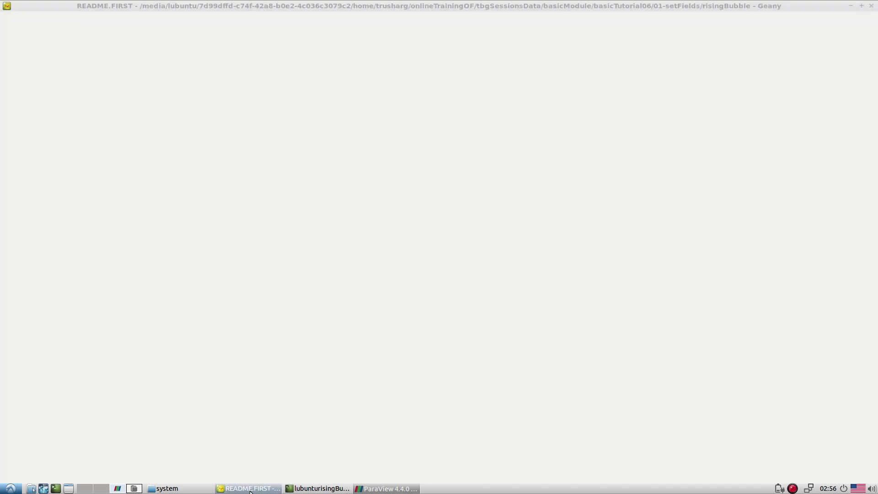
left_click(349, 259)
left_click(269, 47)
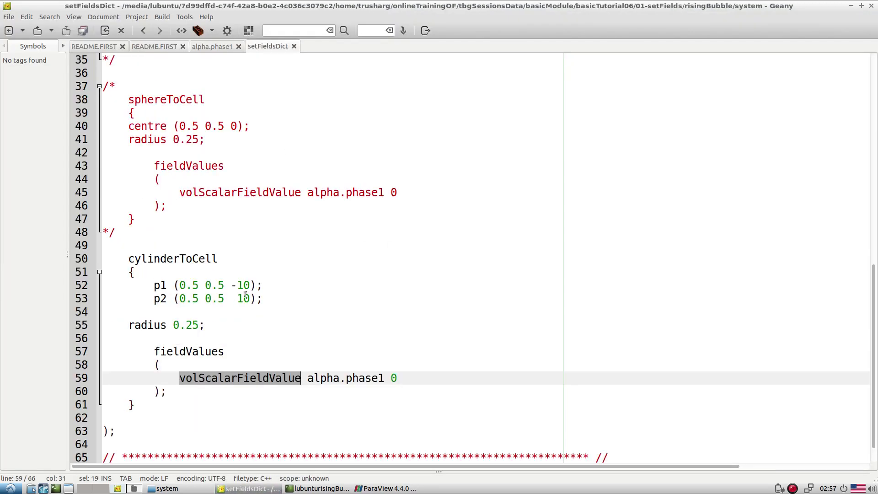
scroll(245, 295, "up", 6)
scroll(245, 295, "up", 4)
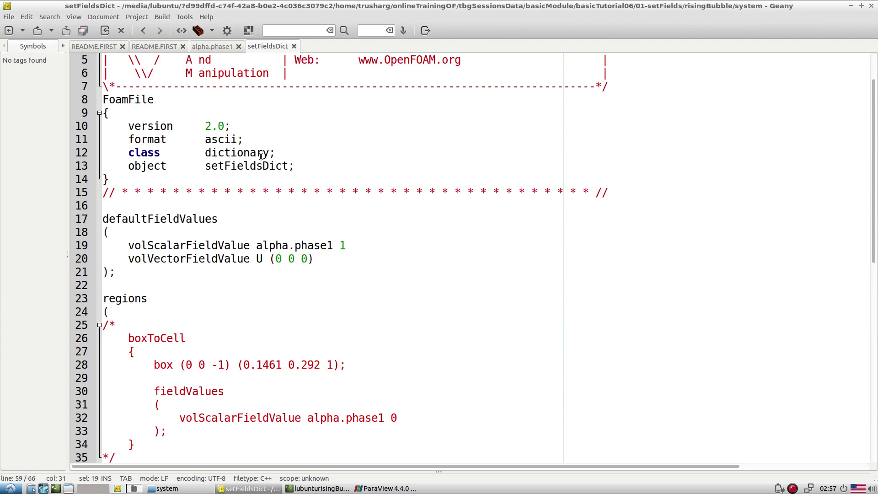
double_click(232, 163)
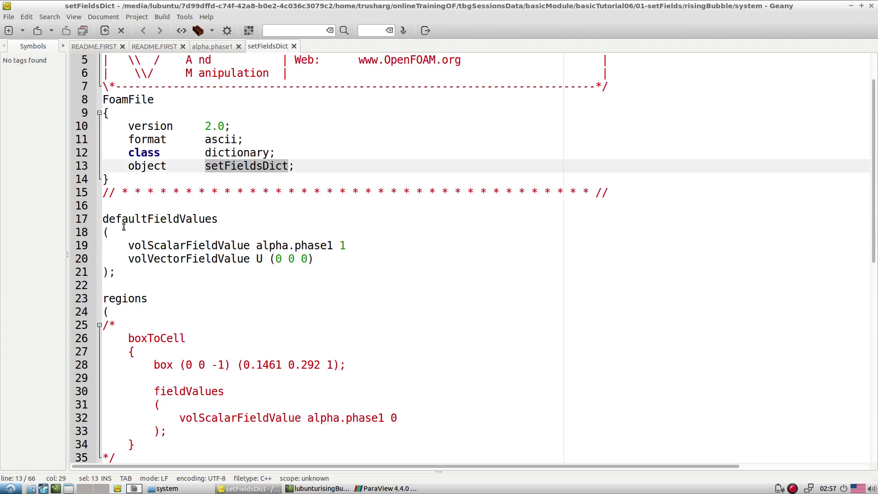
left_click_drag(104, 215, 143, 286)
Step: Examine the commented-out boxToCell and sphereToCell regions in setFieldsDict, including their geometry definitions and fieldValues entries
scroll(211, 285, "down", 5)
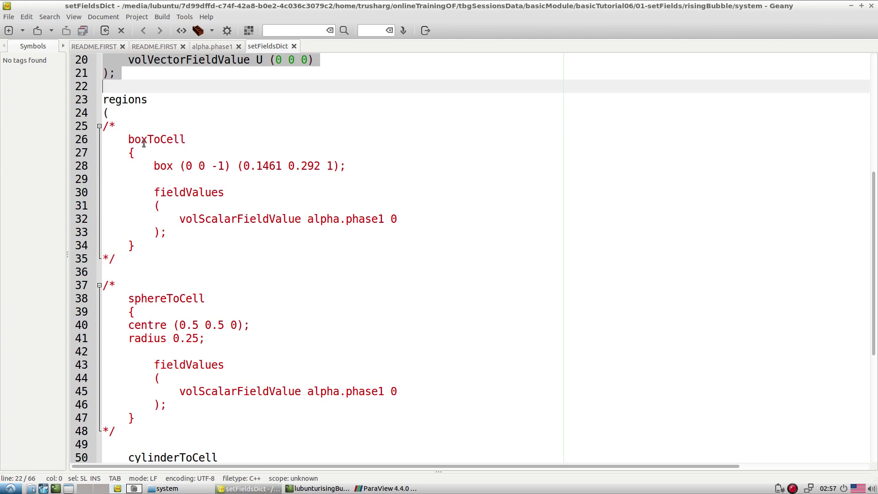
left_click_drag(116, 124, 104, 124)
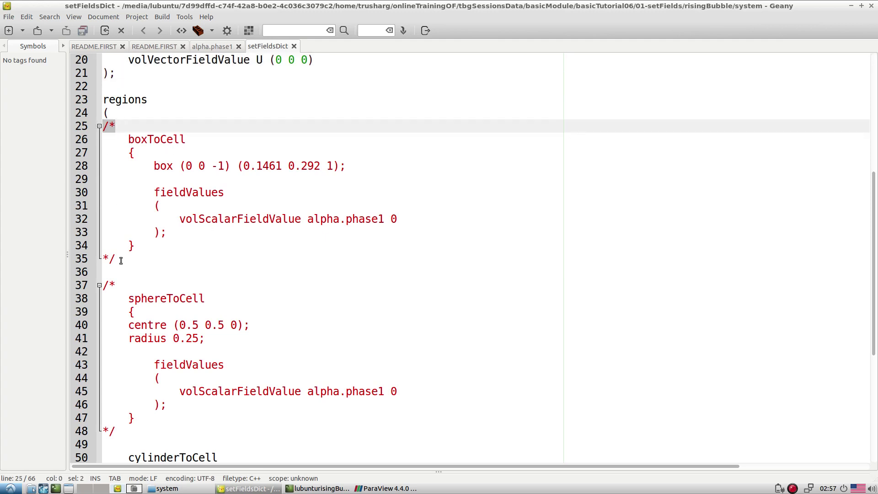
left_click_drag(121, 261, 75, 130)
left_click(188, 181)
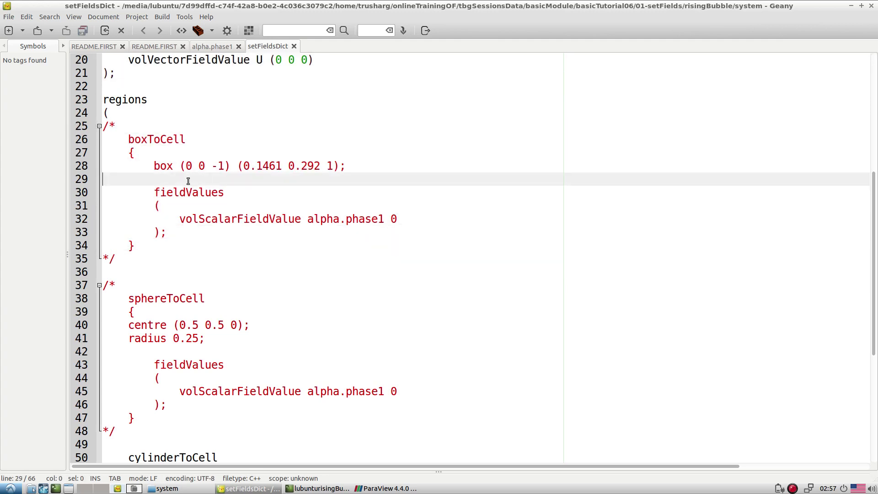
left_click_drag(155, 167, 346, 170)
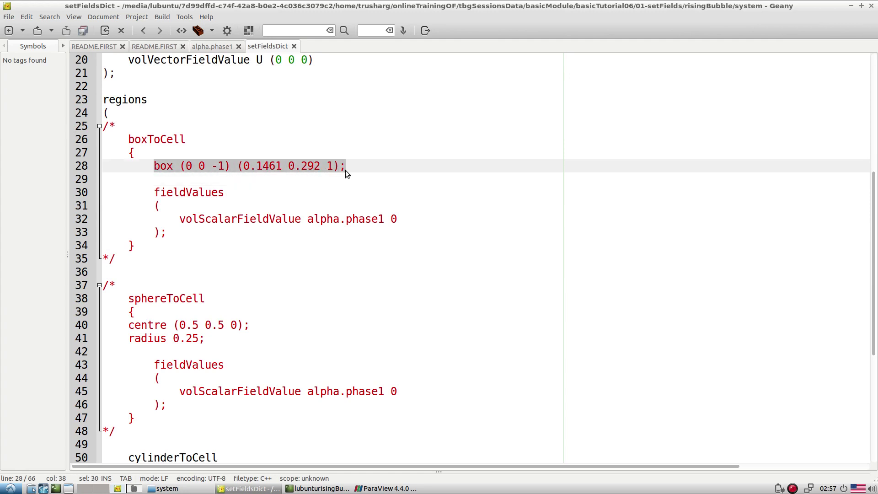
left_click_drag(154, 189, 405, 228)
scroll(365, 242, "down", 3)
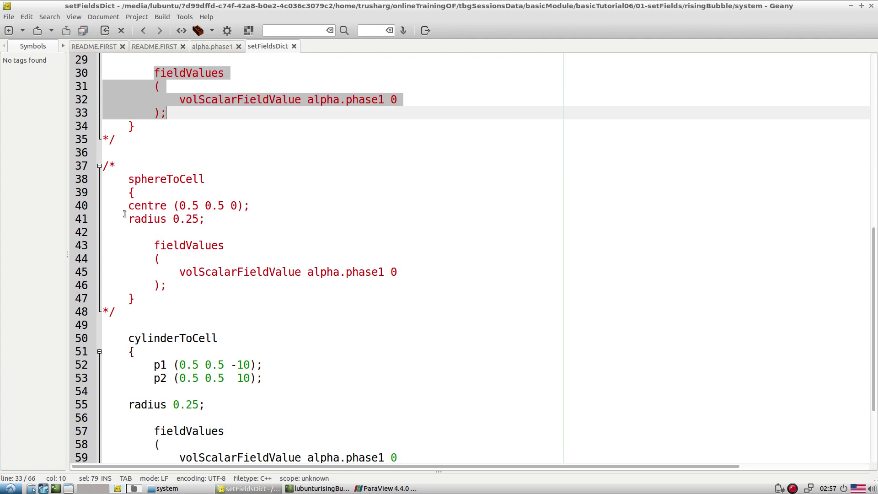
mouse_move(128, 179)
left_mouse_down()
mouse_move(261, 203)
mouse_move(187, 219)
mouse_move(110, 177)
left_mouse_up()
left_click(176, 217)
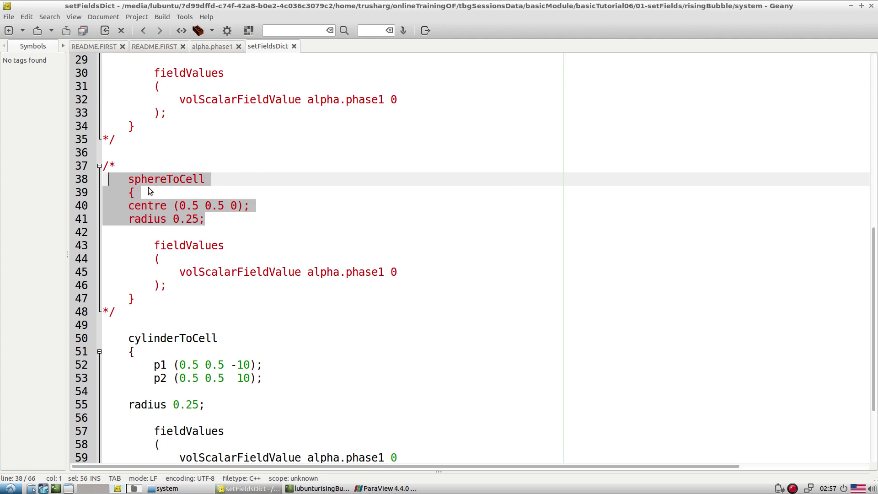
left_click(214, 227)
triple_click(347, 273)
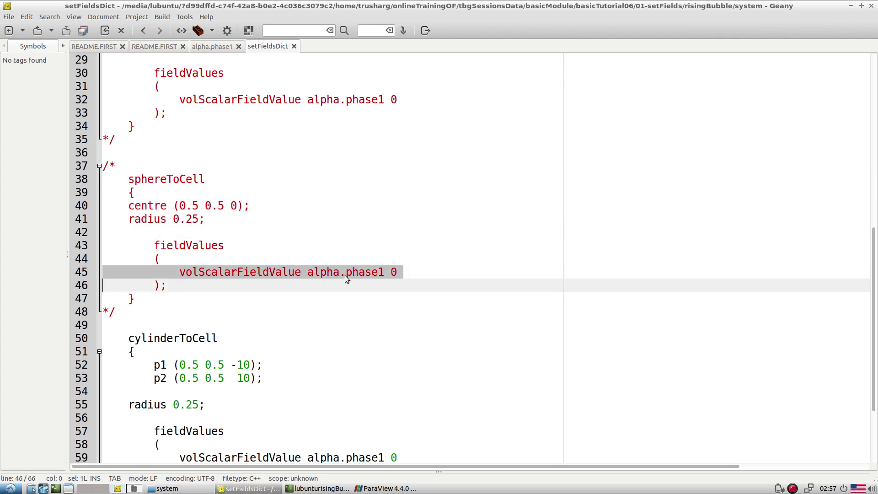
Step: Examine the active cylinderToCell region in setFieldsDict, covering the p1 and p2 axis points and the radius
left_click(230, 361)
scroll(209, 334, "down", 2)
scroll(208, 334, "down", 2)
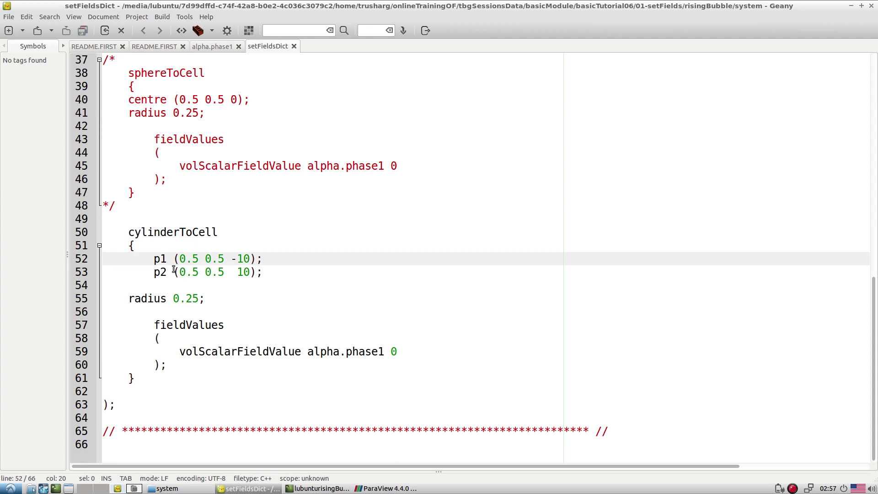
left_click_drag(145, 259, 308, 273)
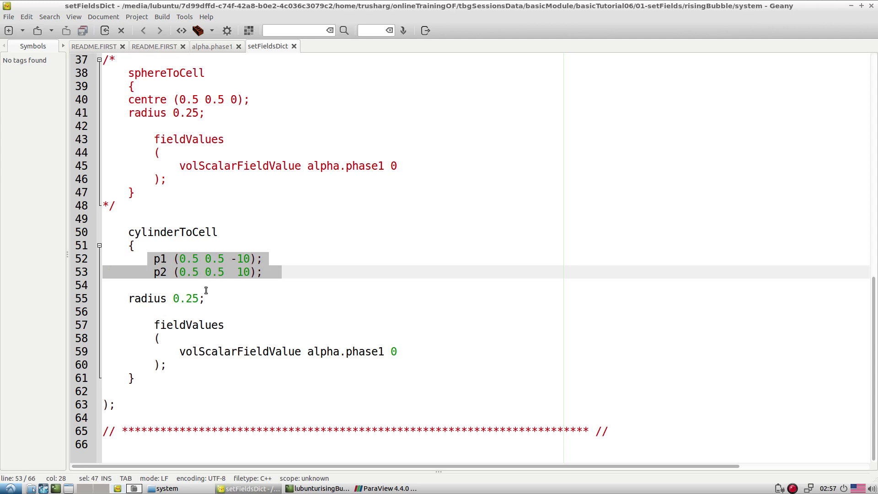
left_click_drag(171, 298, 205, 298)
triple_click(162, 236)
left_click(219, 235)
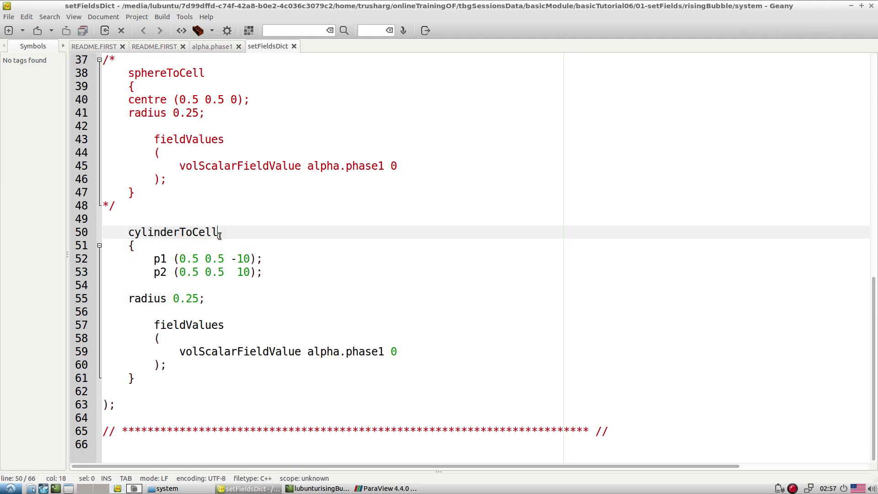
left_click_drag(216, 233, 131, 233)
left_click(187, 233)
Step: In ParaView, return to the first time step, show the axes grid, and inspect the initial bubble's position and extent through the depth
key("alt+Tab")
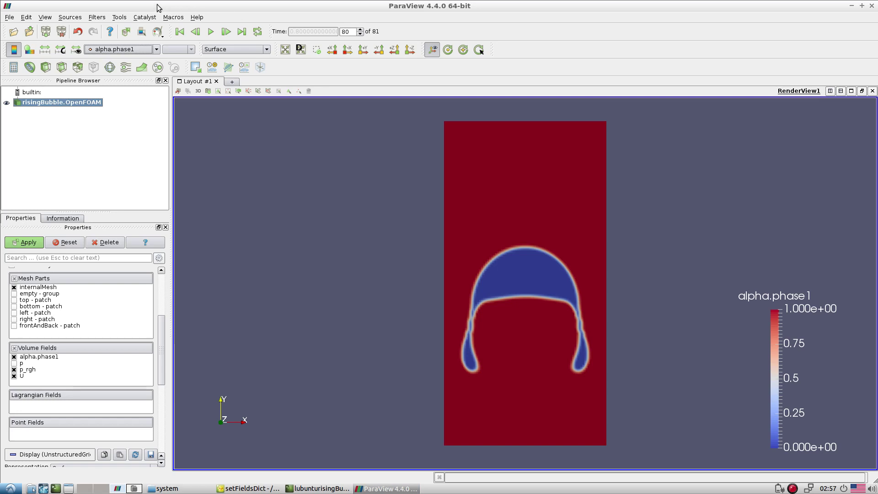
left_click(180, 31)
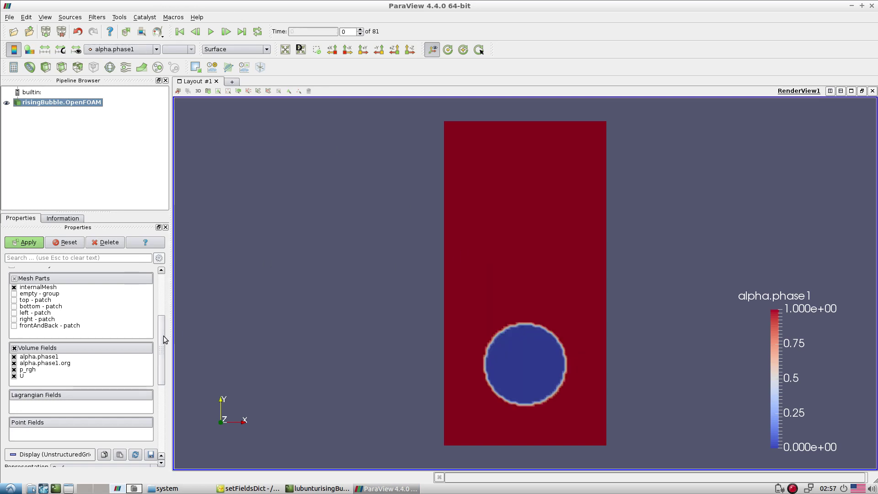
left_click_drag(162, 348, 161, 416)
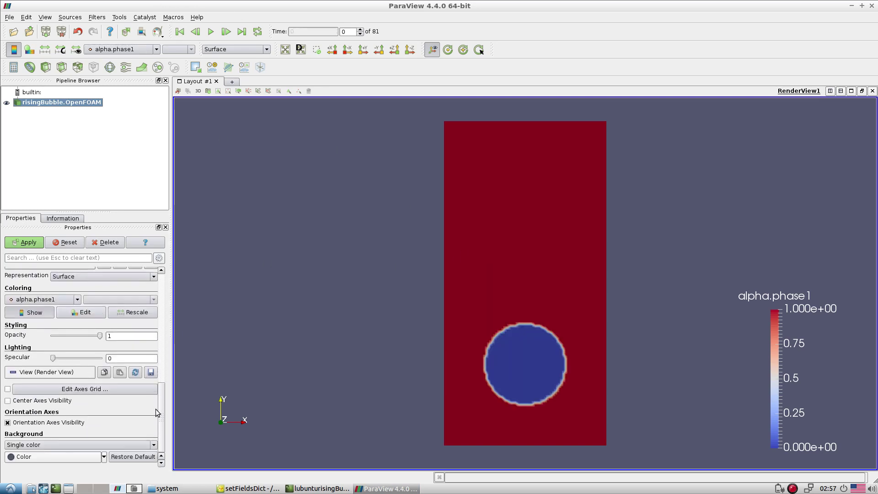
left_click(7, 389)
scroll(518, 310, "up", 2)
scroll(519, 310, "up", 5)
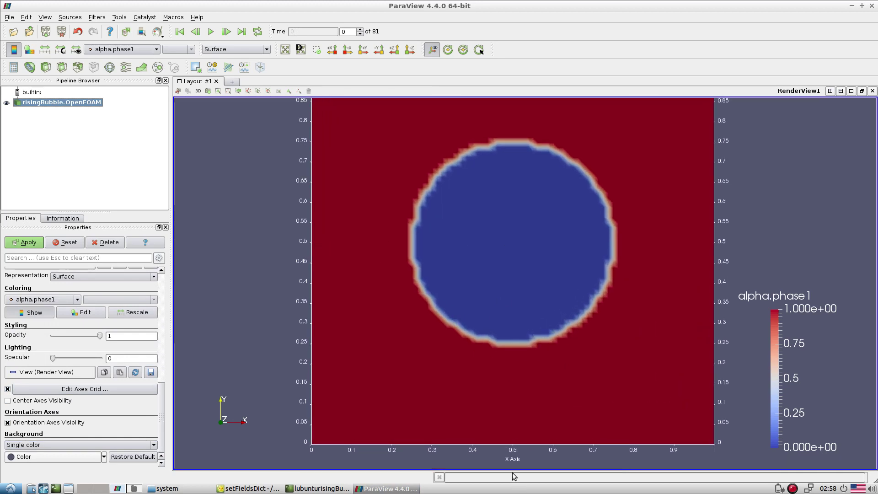
left_click_drag(540, 309, 523, 302)
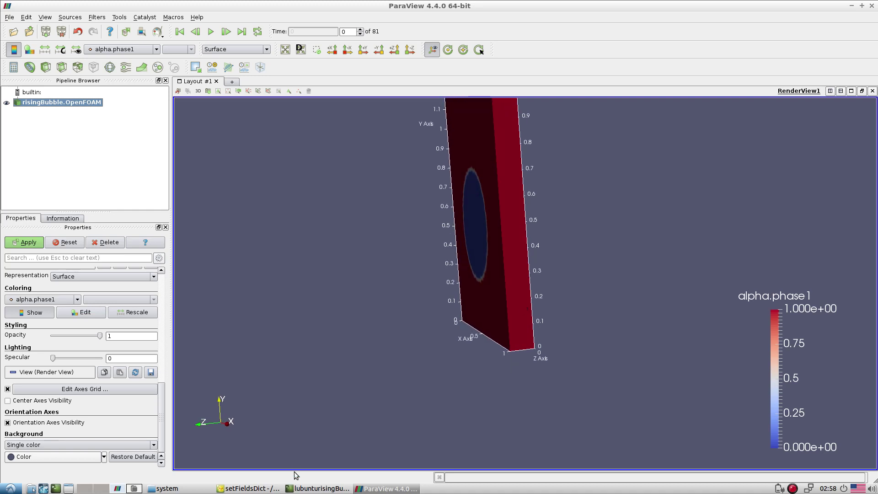
Step: Return to setFieldsDict in Geany and examine the cylinderToCell geometry: axis points p1 and p2 and the radius
left_click(255, 488)
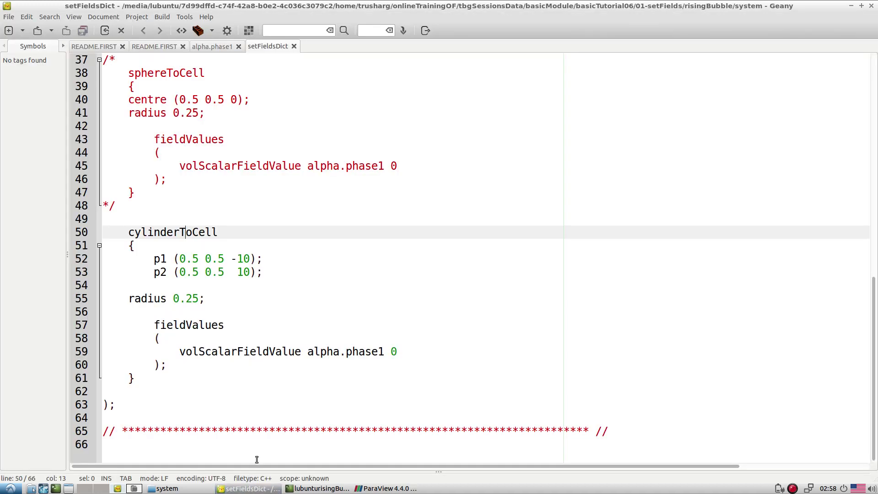
left_click(181, 259)
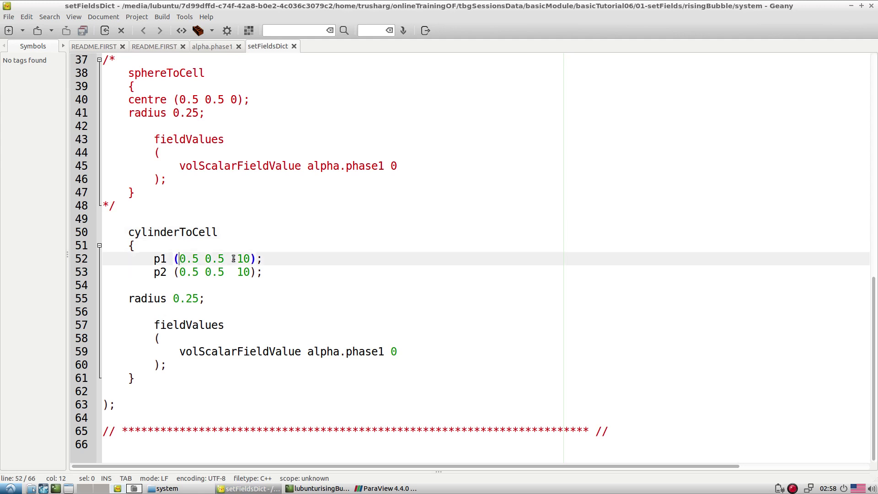
left_click(236, 259)
left_click(247, 273)
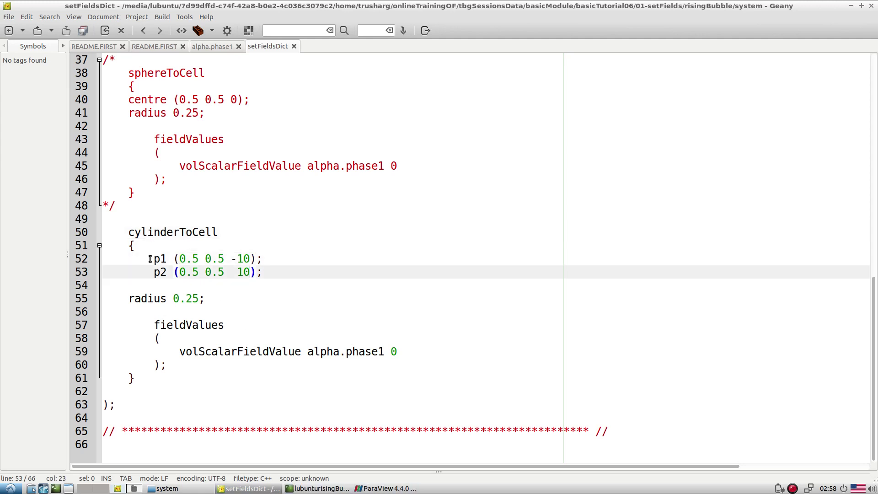
left_click_drag(149, 260, 166, 260)
double_click(161, 273)
left_click_drag(165, 300, 196, 300)
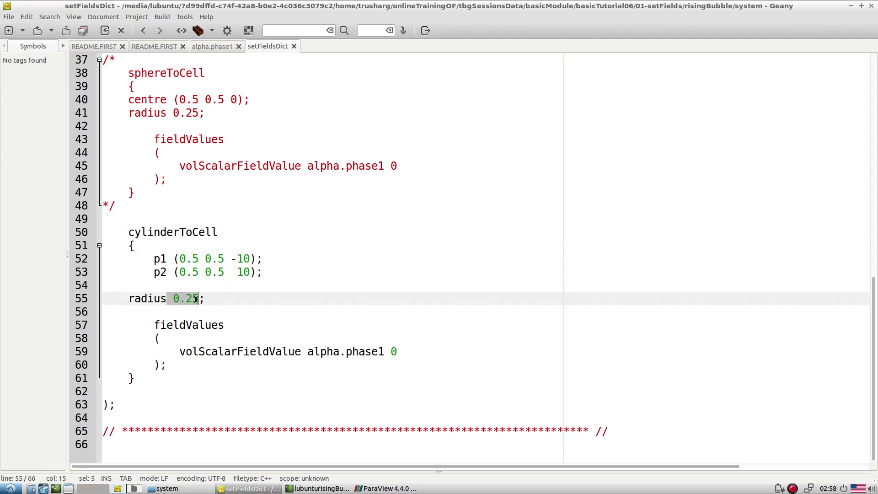
left_click_drag(261, 304, 115, 259)
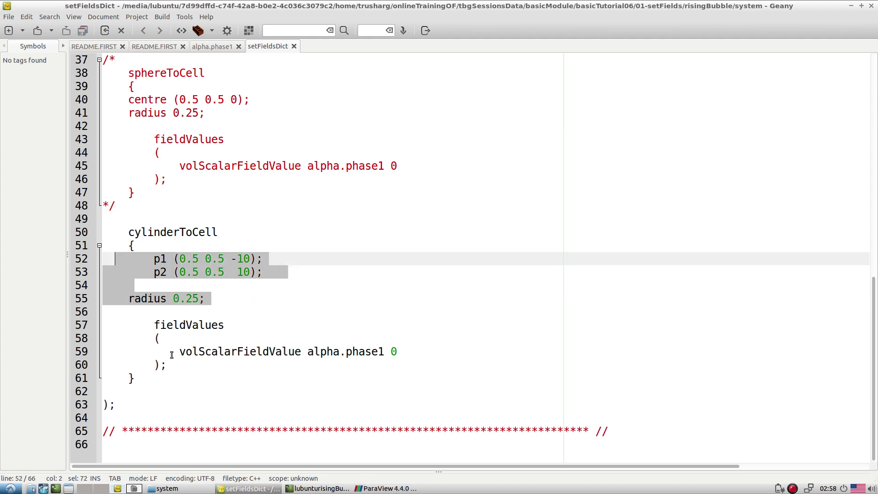
Step: Examine the volScalarFieldValue entry for alpha.phase1 in the fieldValues list of the cylinderToCell region
left_click_drag(178, 352, 399, 352)
left_click(413, 366)
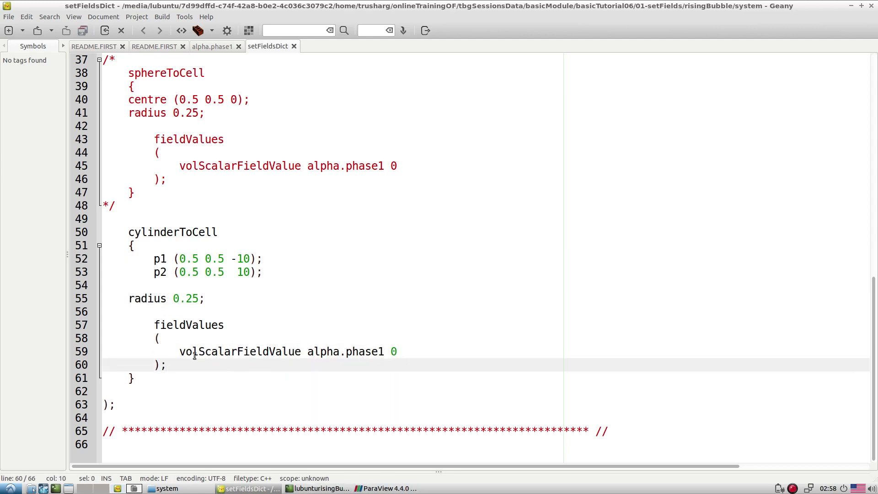
left_click_drag(179, 351, 406, 346)
left_click(222, 370)
Step: Check the default alpha.phase1 entry in the defaultFieldValues block for comparison with the cylinder region
scroll(190, 355, "up", 8)
scroll(191, 356, "down", 1)
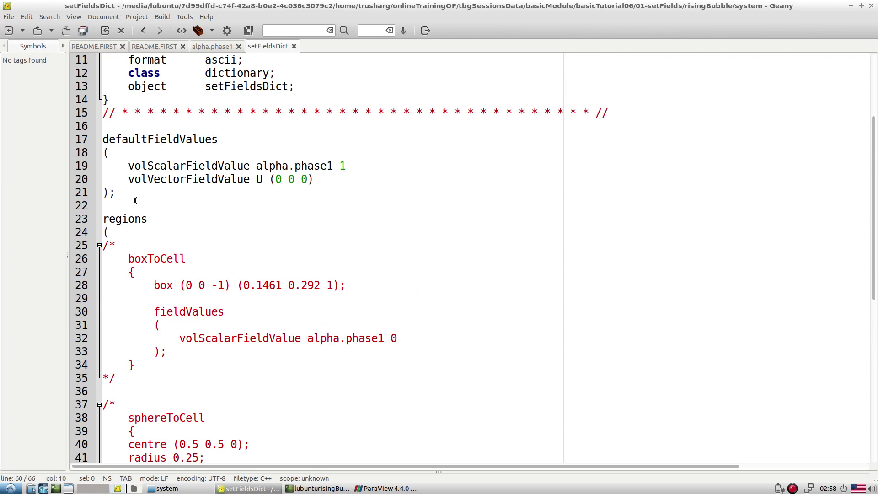
double_click(267, 167)
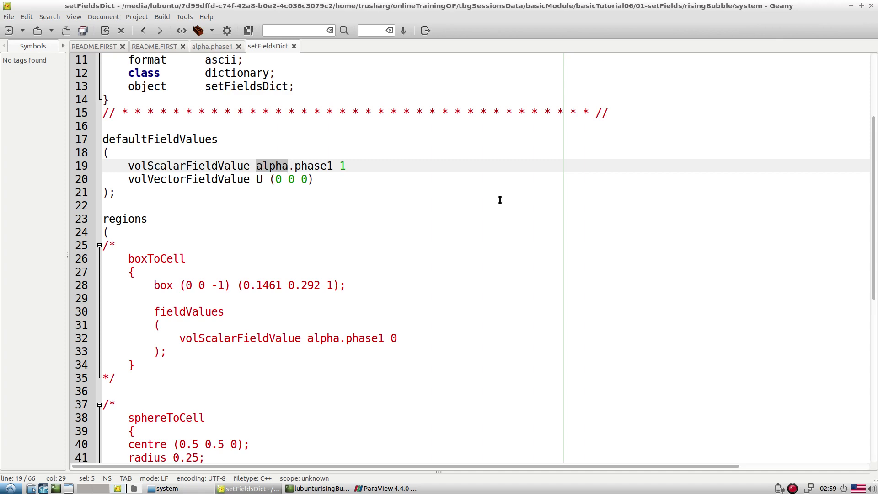
Step: Review the complete active cylinderToCell block, from its name through the geometry to the end of its fieldValues list
scroll(500, 199, "down", 9)
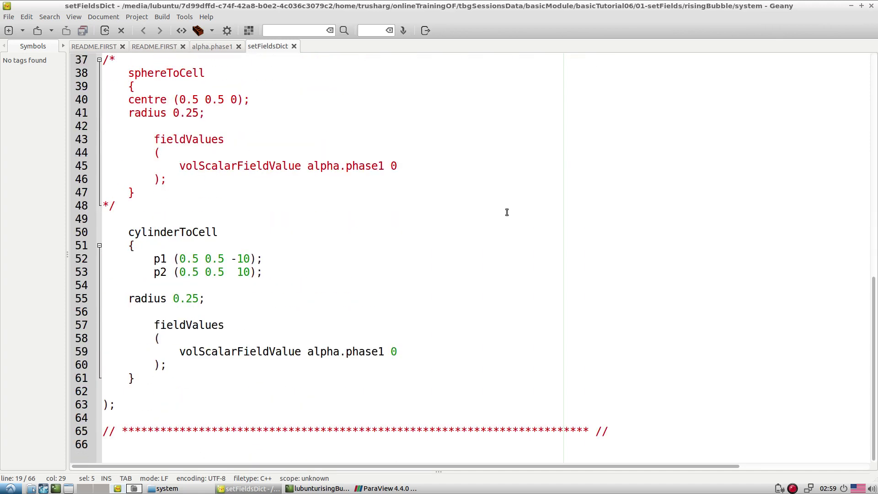
left_click(132, 232)
left_click_drag(132, 232, 486, 364)
left_click(295, 300)
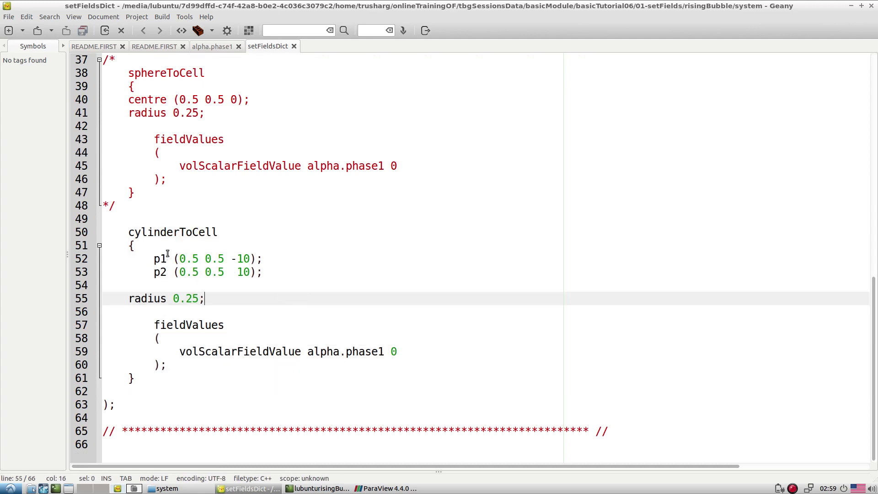
left_click_drag(127, 232, 402, 364)
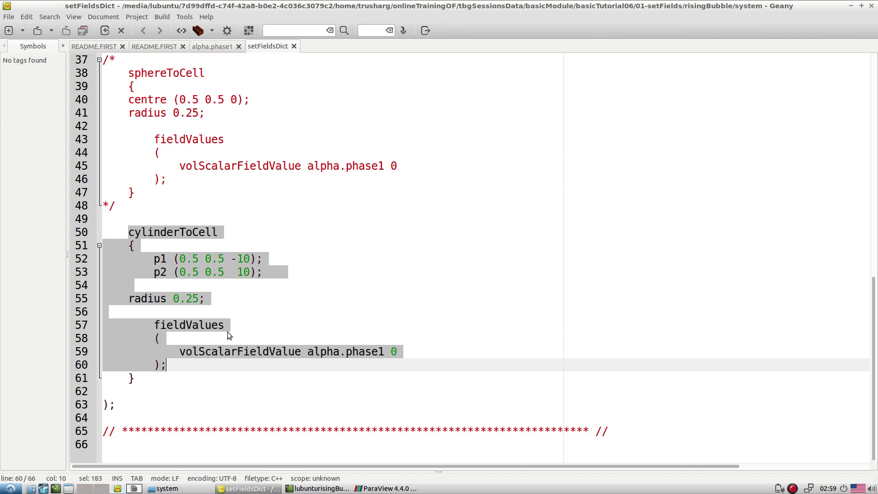
left_click(156, 339)
left_click_drag(128, 232, 197, 365)
left_click(206, 364)
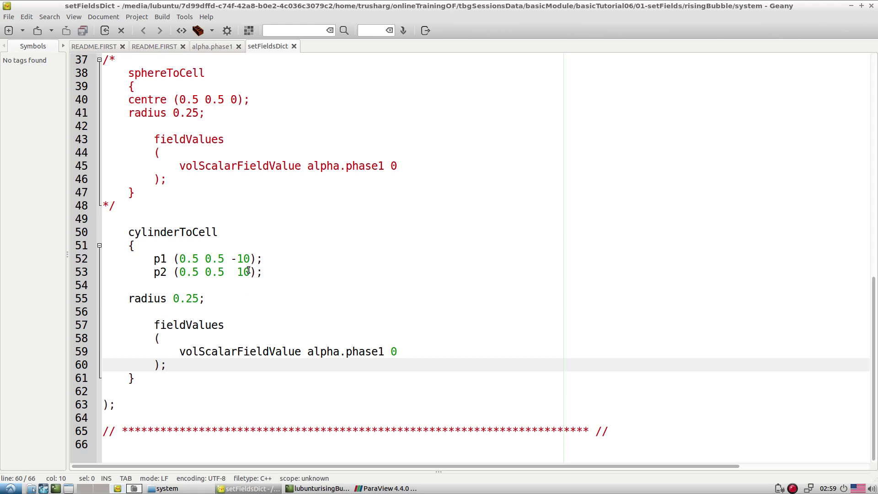
Step: Review setFieldsDict from its header through the boxToCell, sphereToCell and cylinderToCell regions to the end of the file
scroll(247, 266, "up", 12)
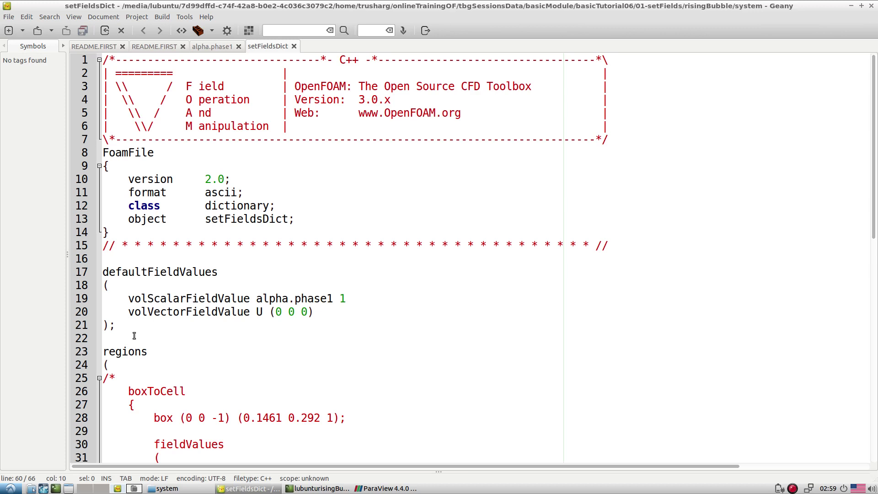
scroll(134, 335, "down", 7)
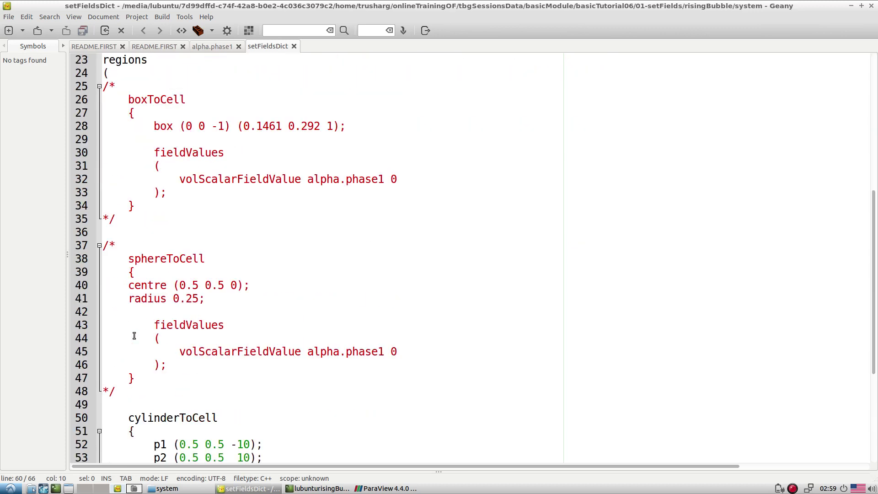
scroll(134, 335, "down", 5)
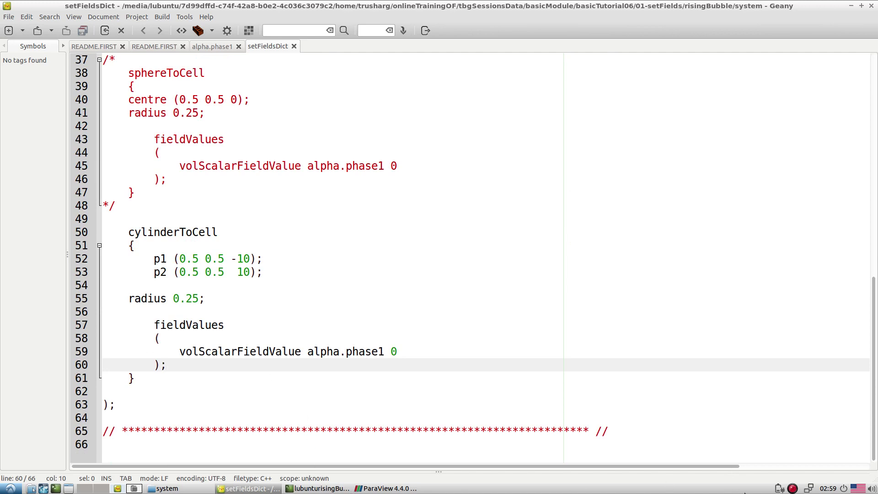
right_click(793, 488)
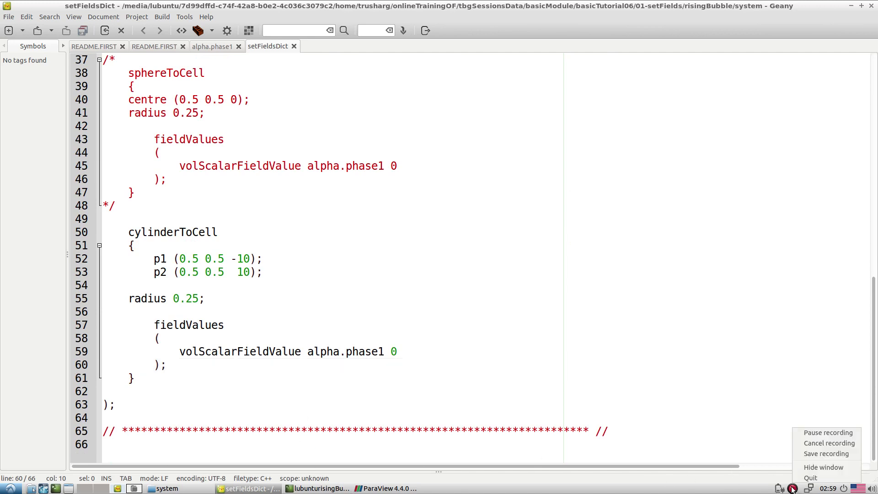